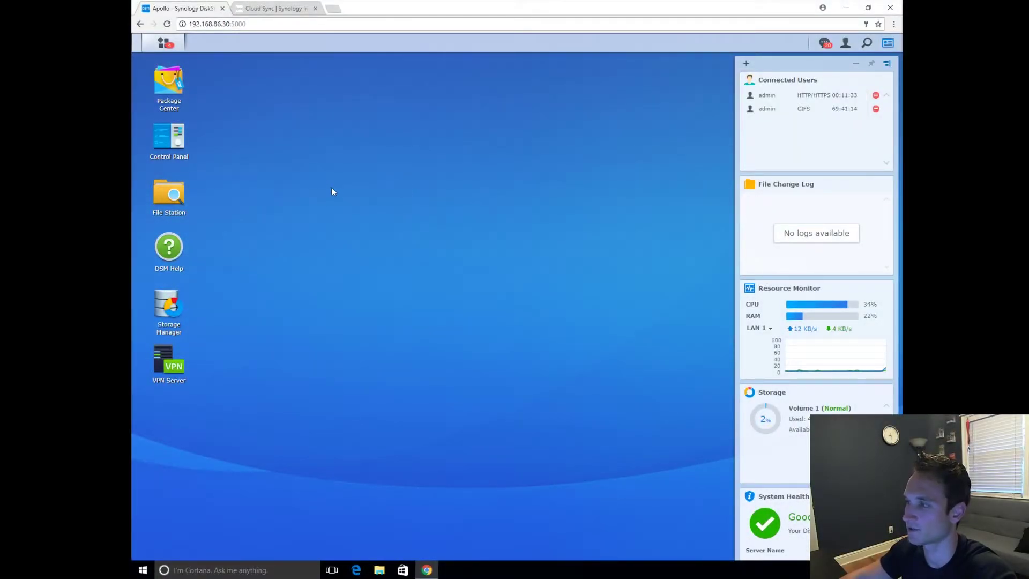
- Install Cloud Station Server from the Backup category in Package Center
{"action": "left_click", "coordinate": [174, 75]}
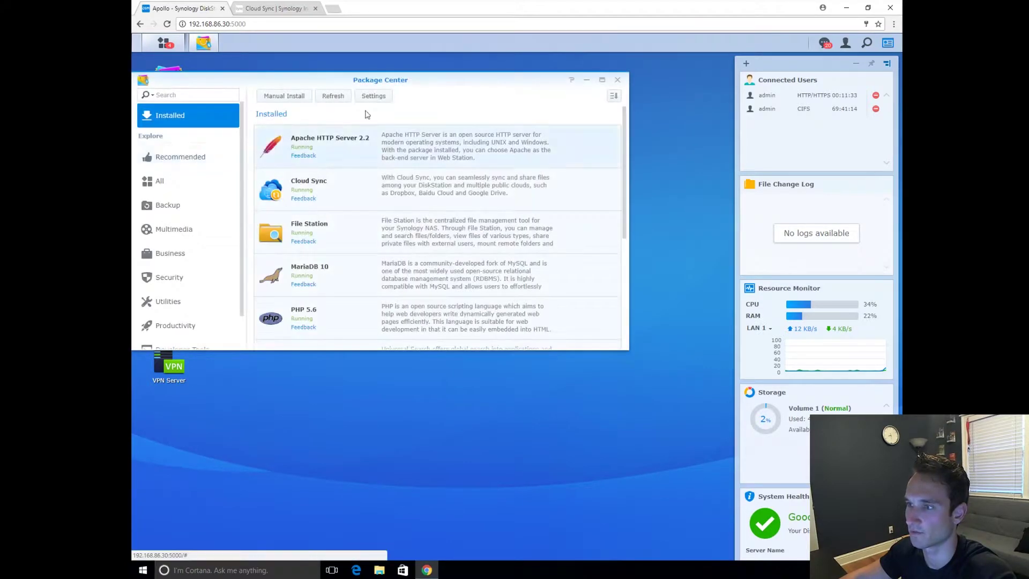
{"action": "left_click_drag", "start_coordinate": [382, 82], "coordinate": [429, 82]}
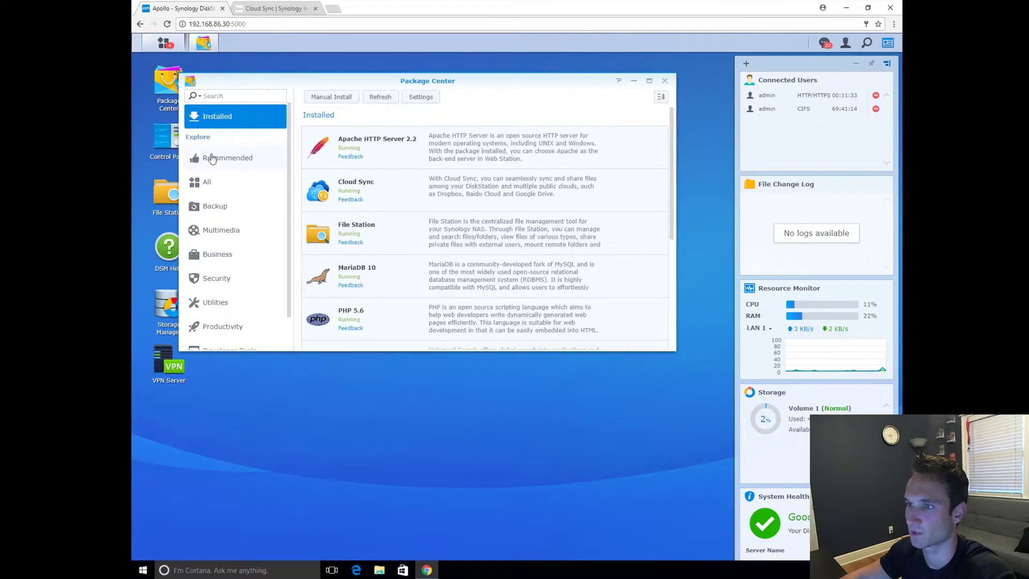
{"action": "left_click", "coordinate": [218, 205]}
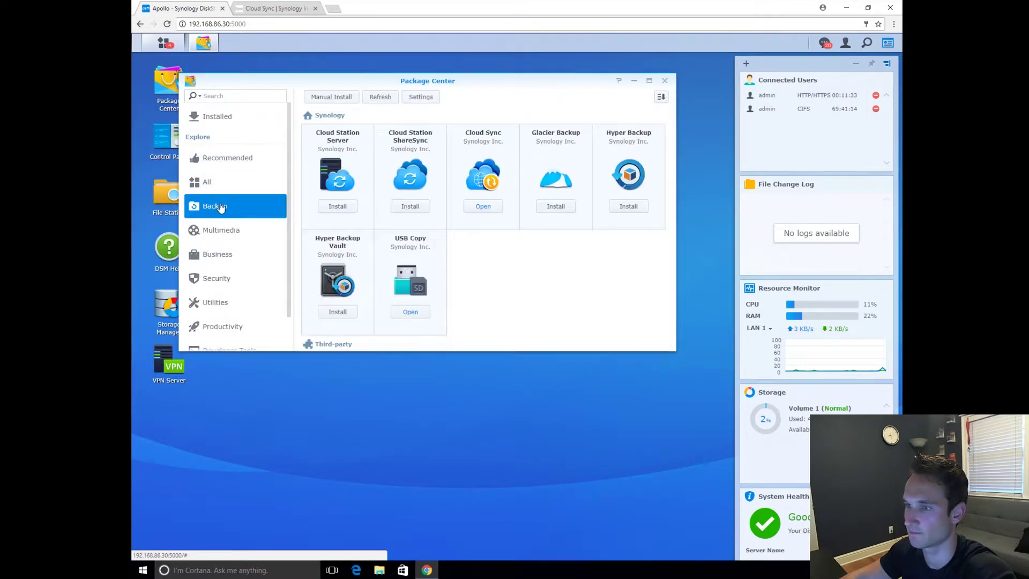
{"action": "left_click", "coordinate": [351, 210]}
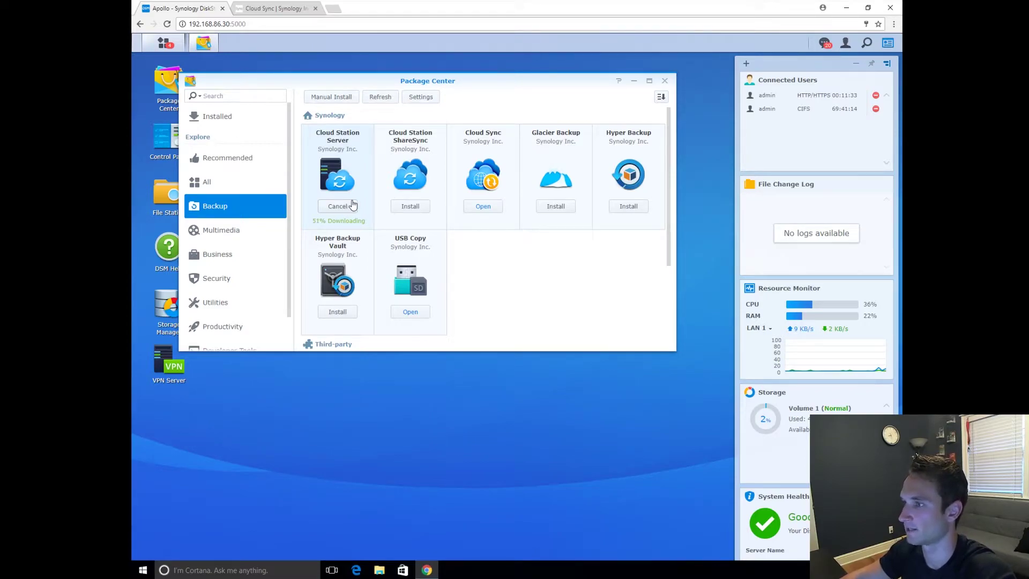
{"action": "scroll", "coordinate": [526, 289], "scroll_direction": "down", "scroll_amount": 2}
{"action": "scroll", "coordinate": [528, 290], "scroll_direction": "up", "scroll_amount": 2}
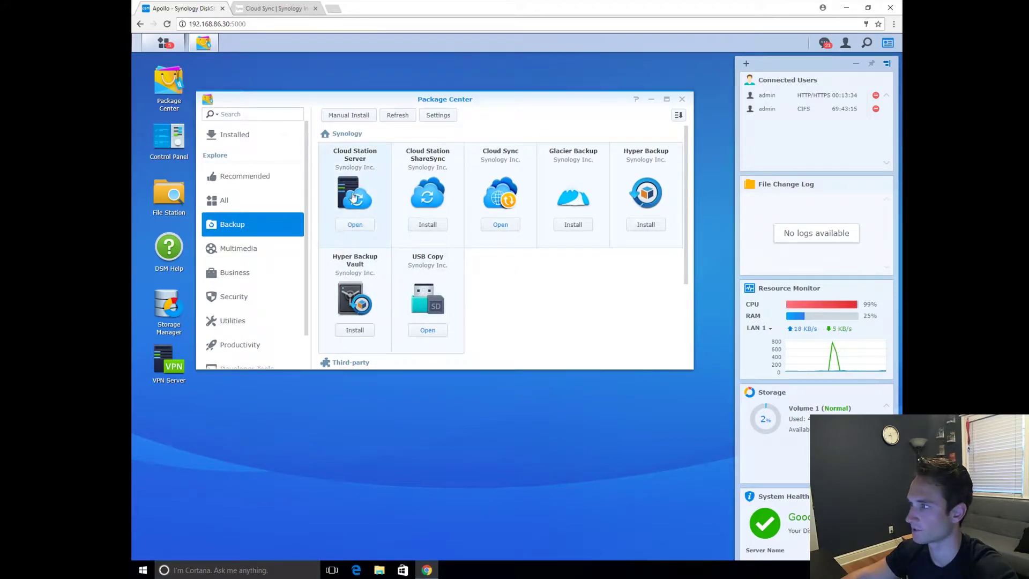
- Open Cloud Station Server, accept the webpage refresh, and check that the app menu lists it
{"action": "left_click", "coordinate": [356, 226]}
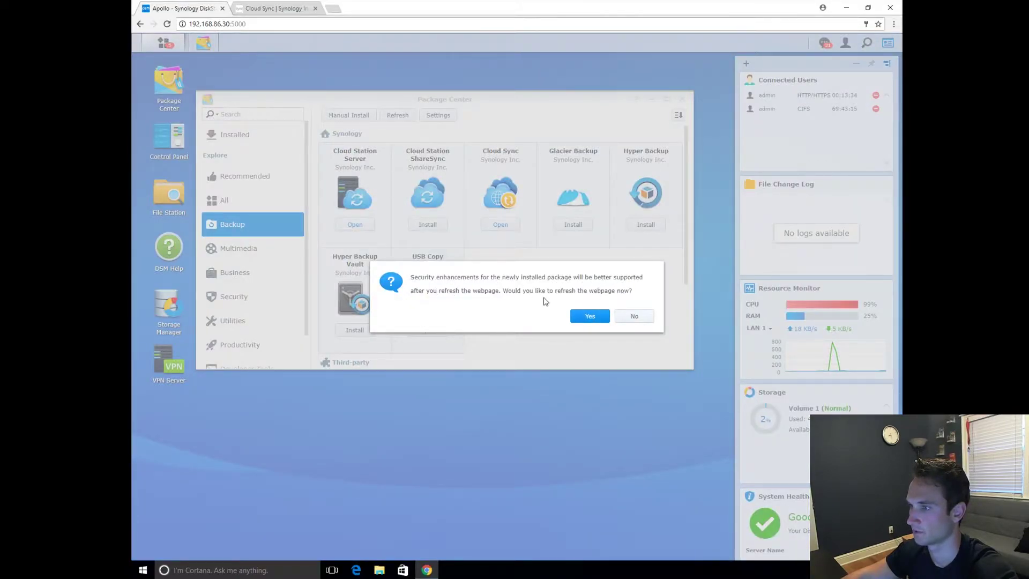
{"action": "left_click", "coordinate": [590, 317]}
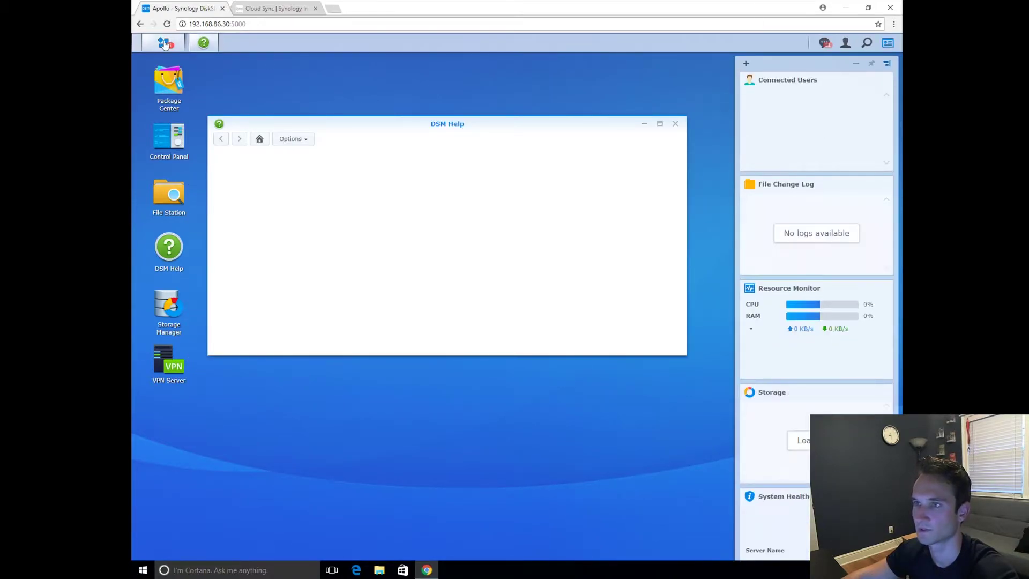
{"action": "left_click", "coordinate": [163, 43]}
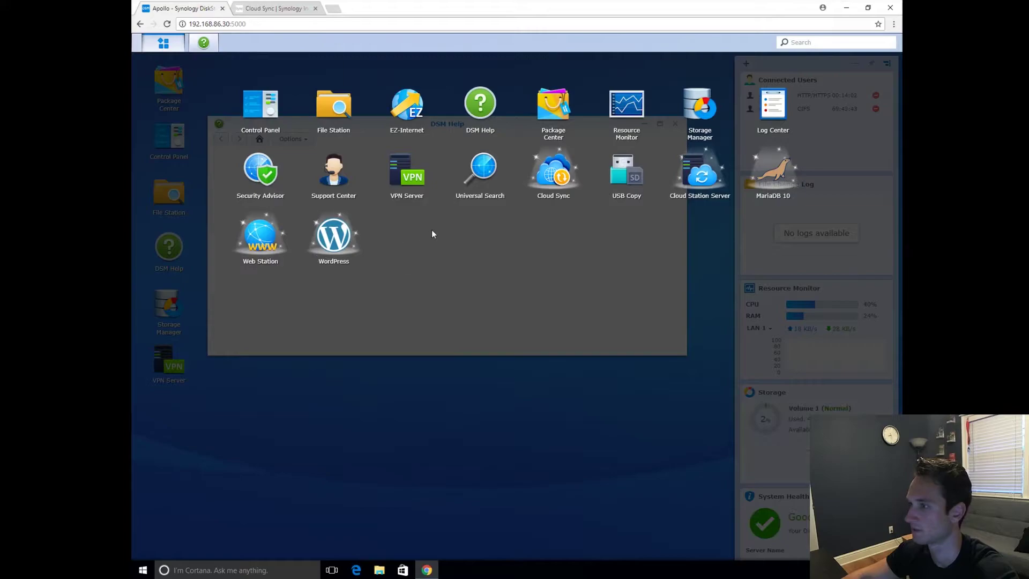
- Open Cloud Station Server's Settings and go to the empty User Sync Profiles page
{"action": "left_click", "coordinate": [610, 232]}
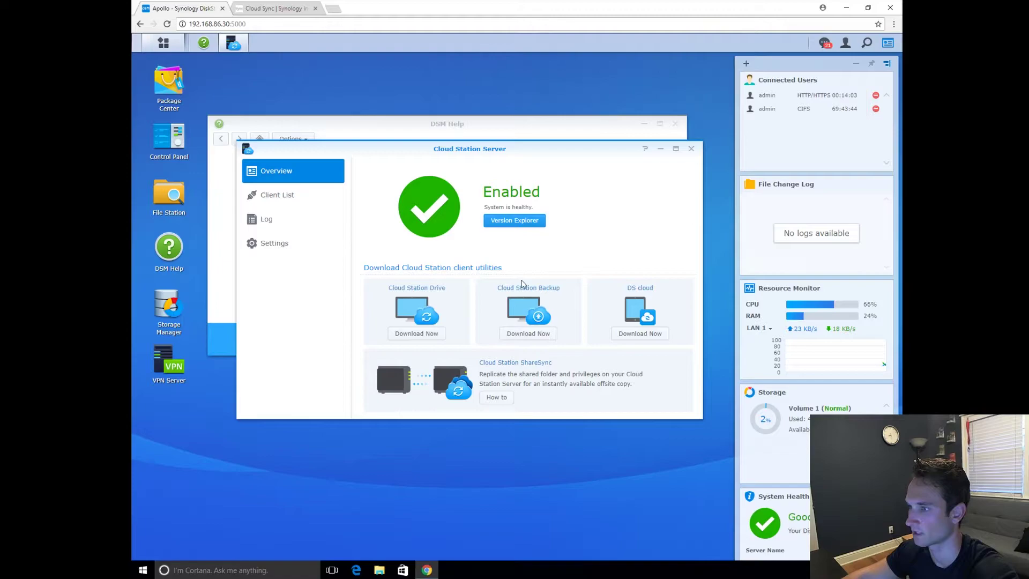
{"action": "left_click", "coordinate": [290, 197]}
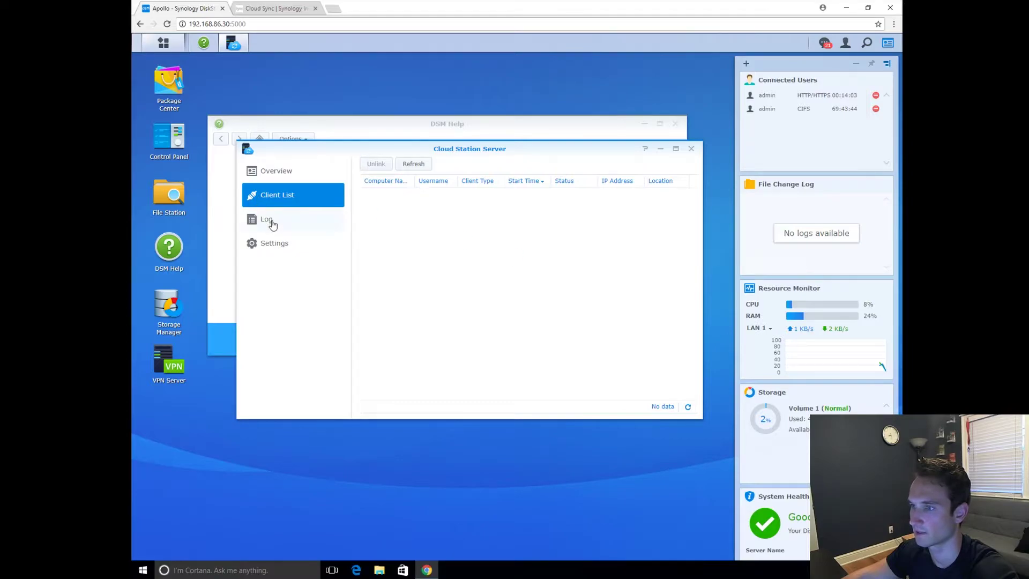
{"action": "left_click", "coordinate": [284, 253]}
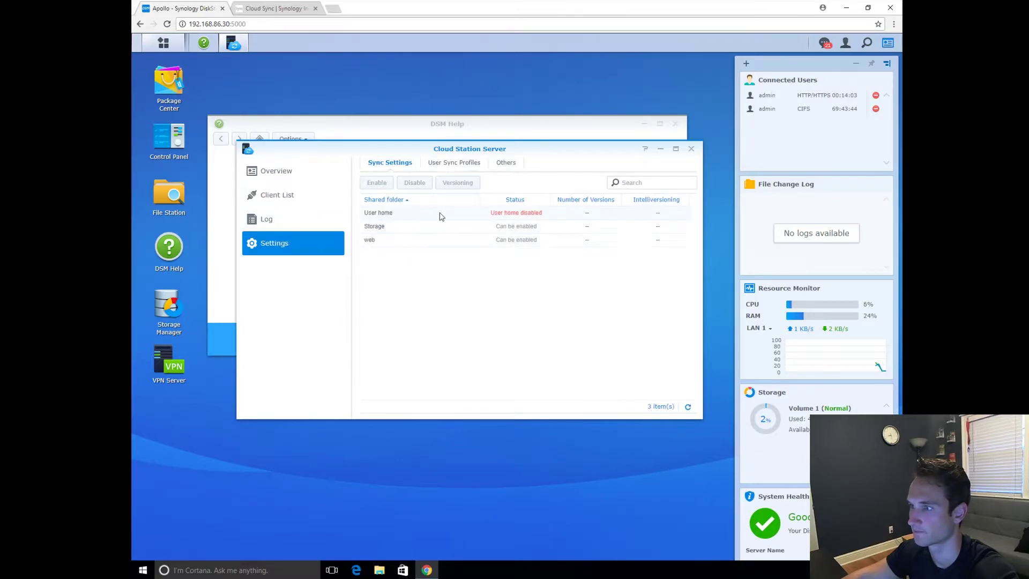
{"action": "left_click", "coordinate": [529, 228]}
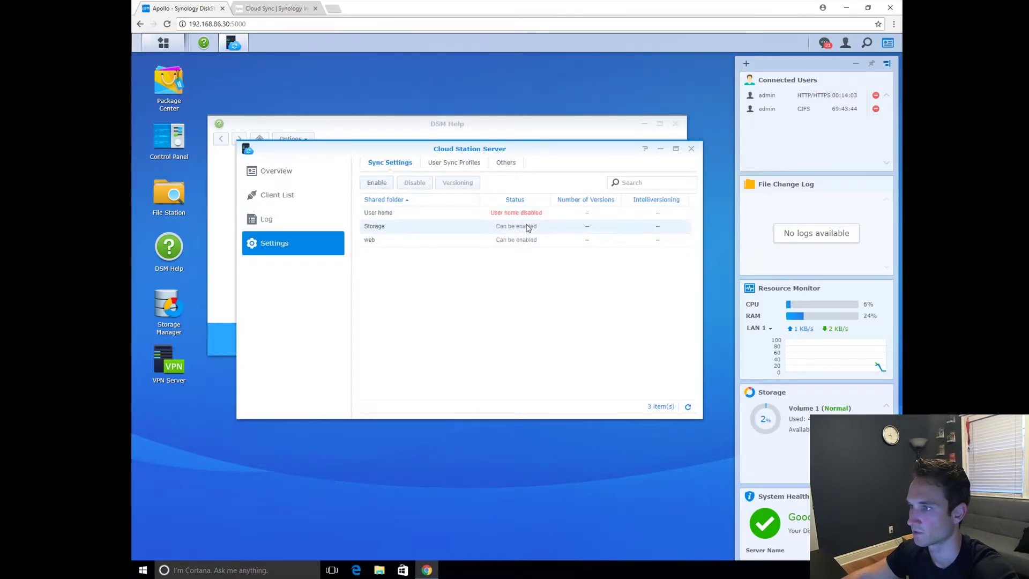
{"action": "left_click", "coordinate": [513, 244]}
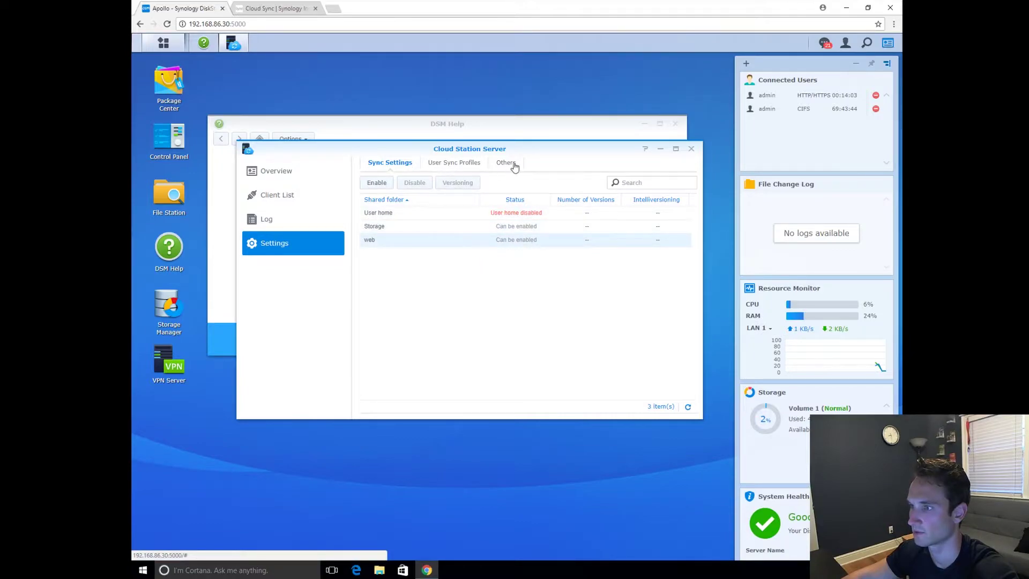
{"action": "left_click", "coordinate": [467, 164]}
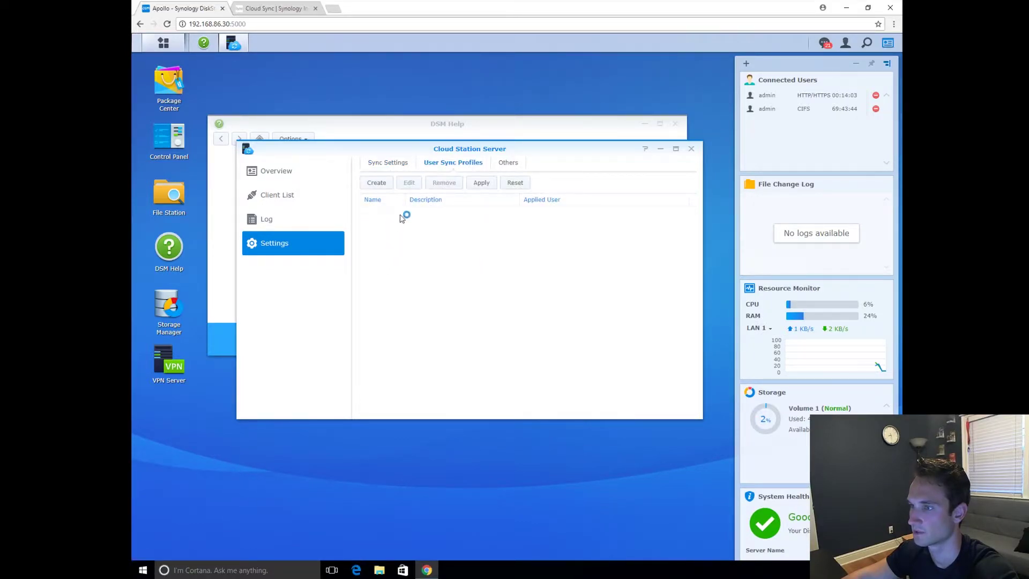
- Create a new sync profile with a name and Max file size left at 0
{"action": "left_click", "coordinate": [376, 182]}
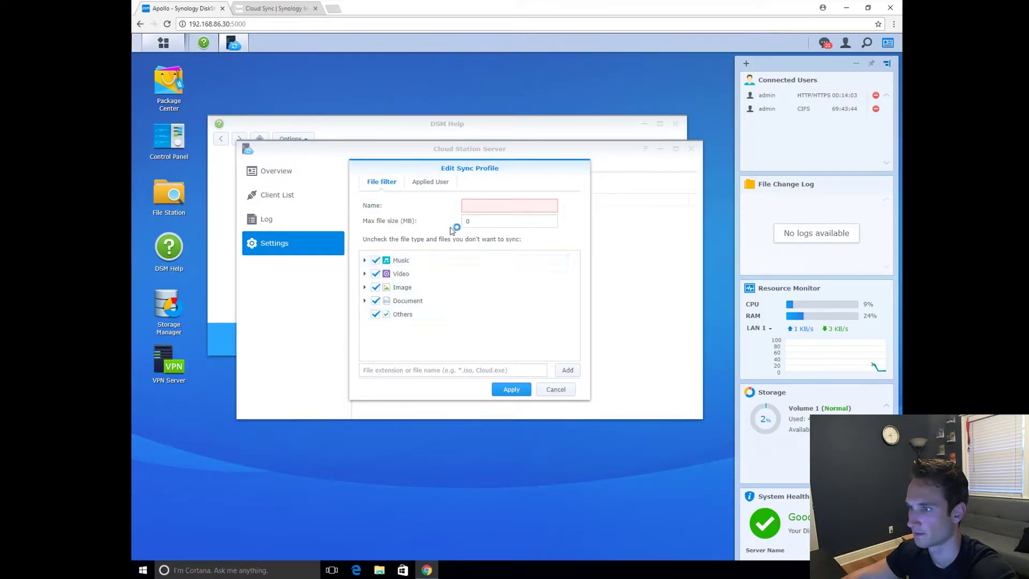
{"action": "left_click", "coordinate": [485, 209]}
{"action": "type", "text": "Nik"}
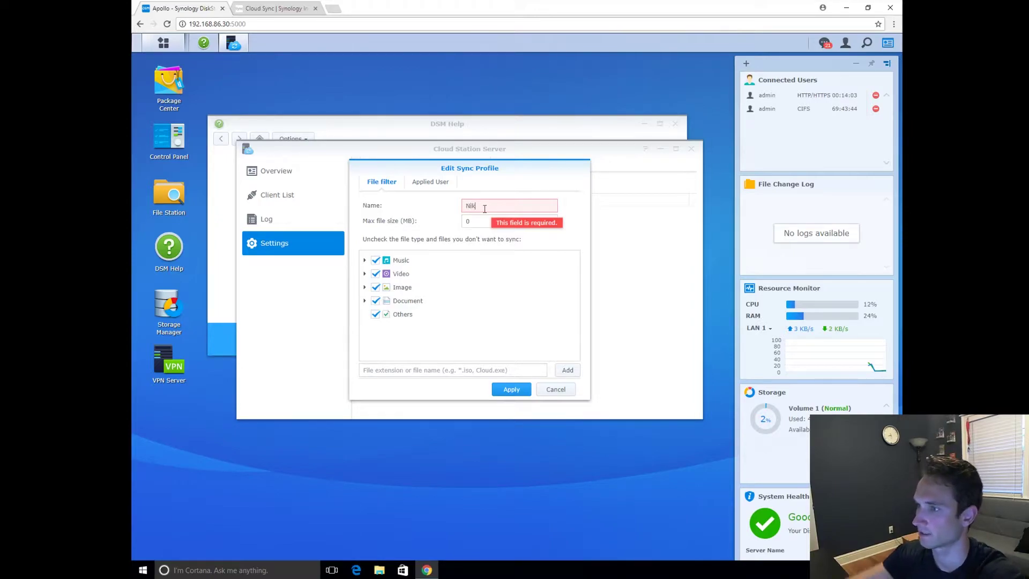
{"action": "left_click", "coordinate": [492, 224]}
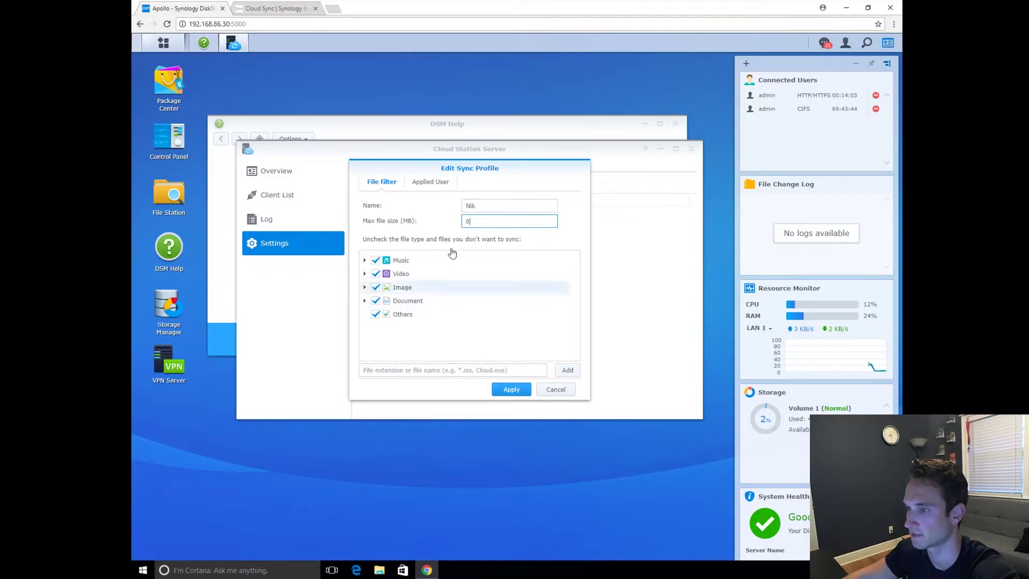
{"action": "left_click", "coordinate": [485, 222]}
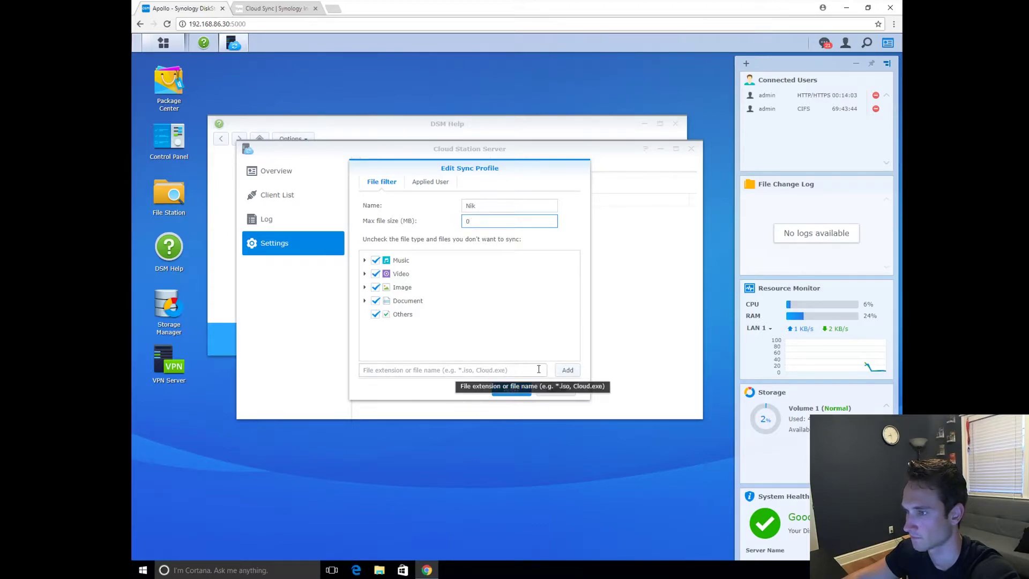
{"action": "left_click", "coordinate": [511, 390]}
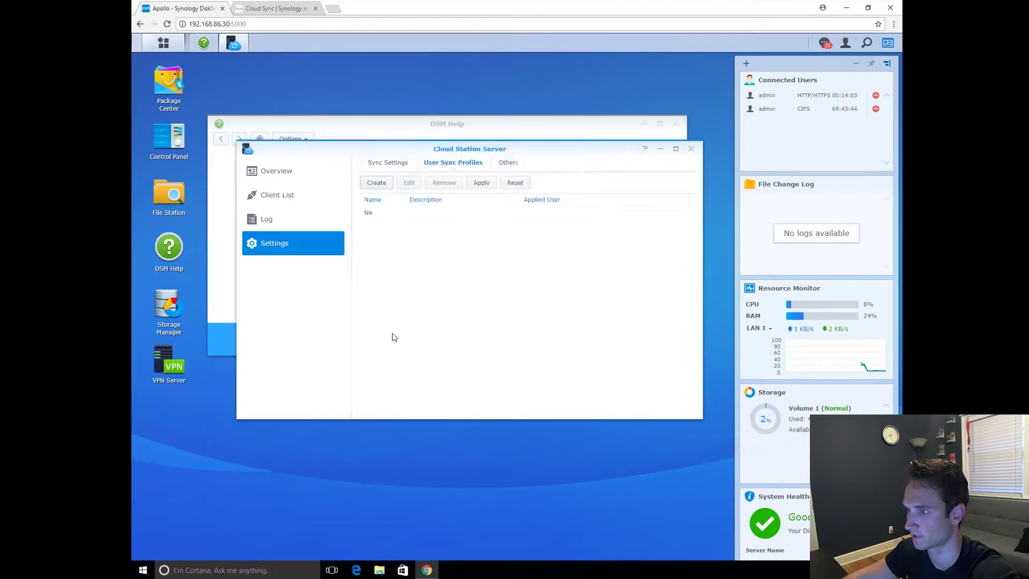
- Reopen the new profile to review its users and file filters, then close it unchanged
{"action": "left_click", "coordinate": [453, 217]}
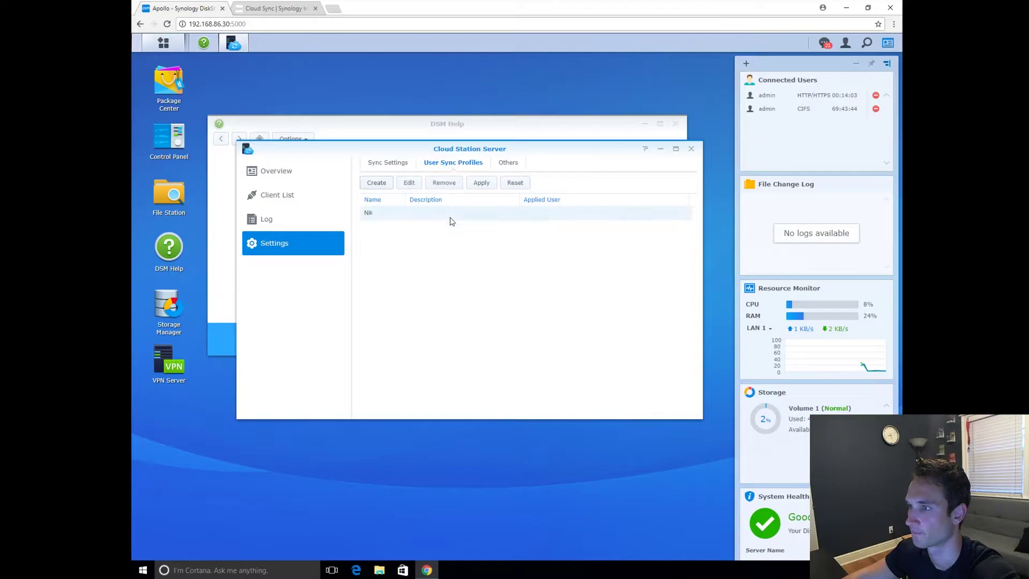
{"action": "left_click", "coordinate": [410, 184]}
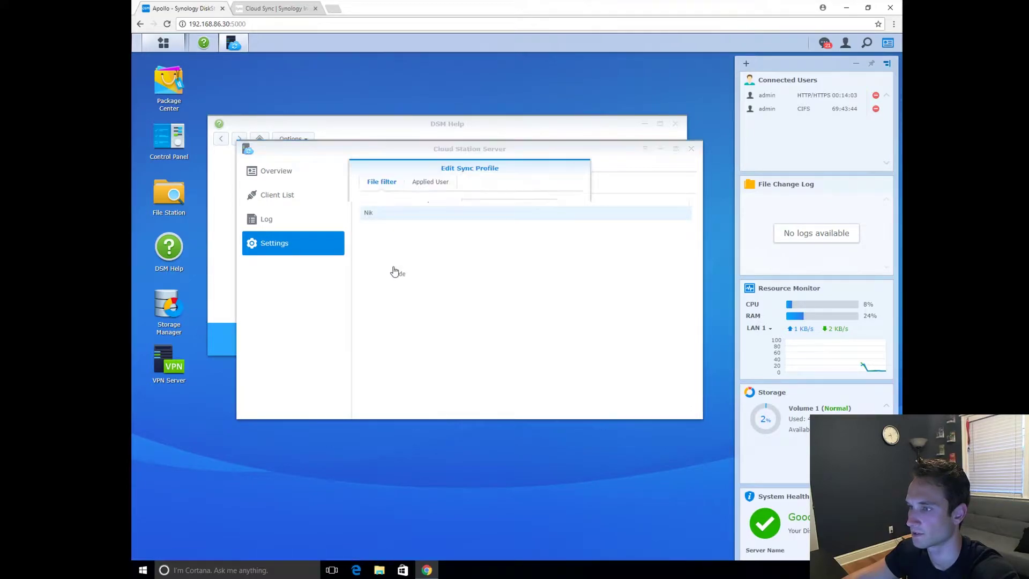
{"action": "left_click", "coordinate": [432, 182]}
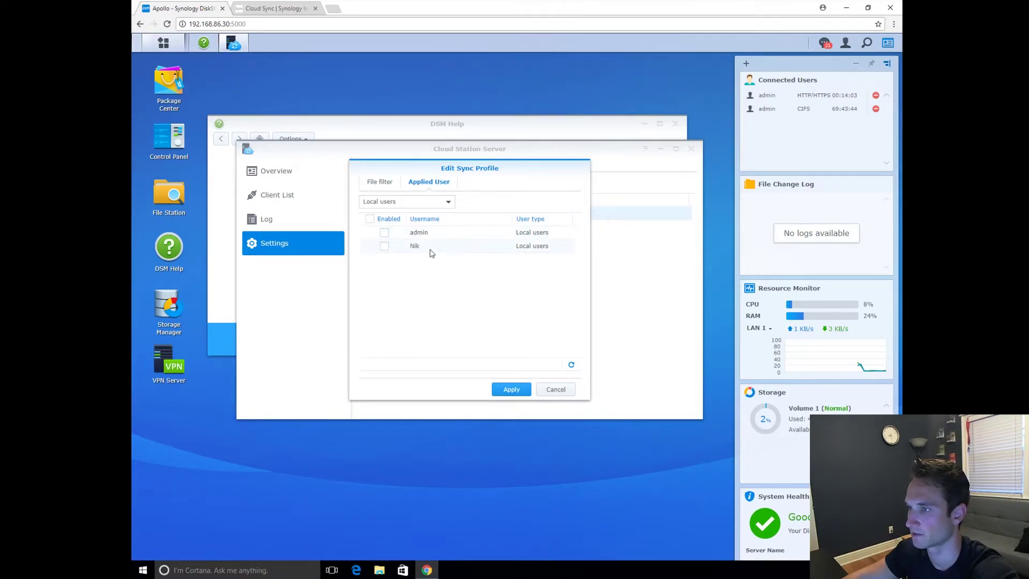
{"action": "left_click", "coordinate": [382, 183]}
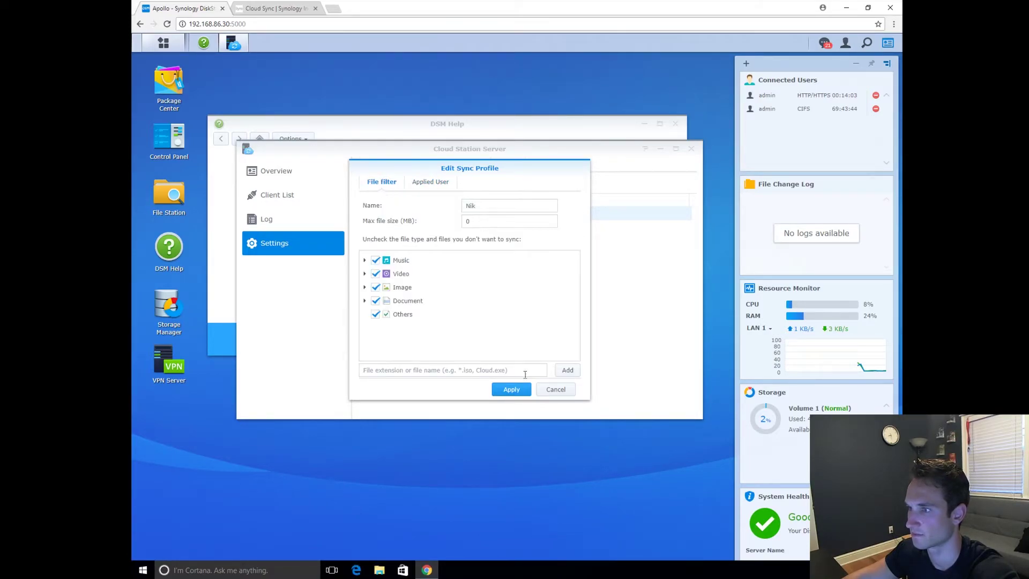
{"action": "left_click", "coordinate": [555, 391]}
- Apply the User Sync Profiles settings, confirm, and return to Sync Settings
{"action": "left_click", "coordinate": [262, 220]}
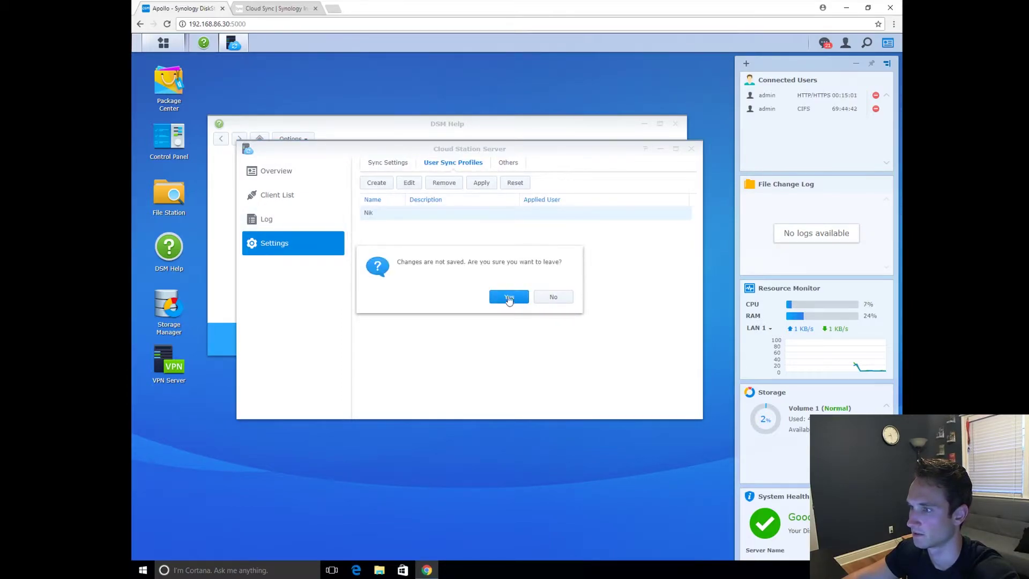
{"action": "left_click", "coordinate": [557, 298]}
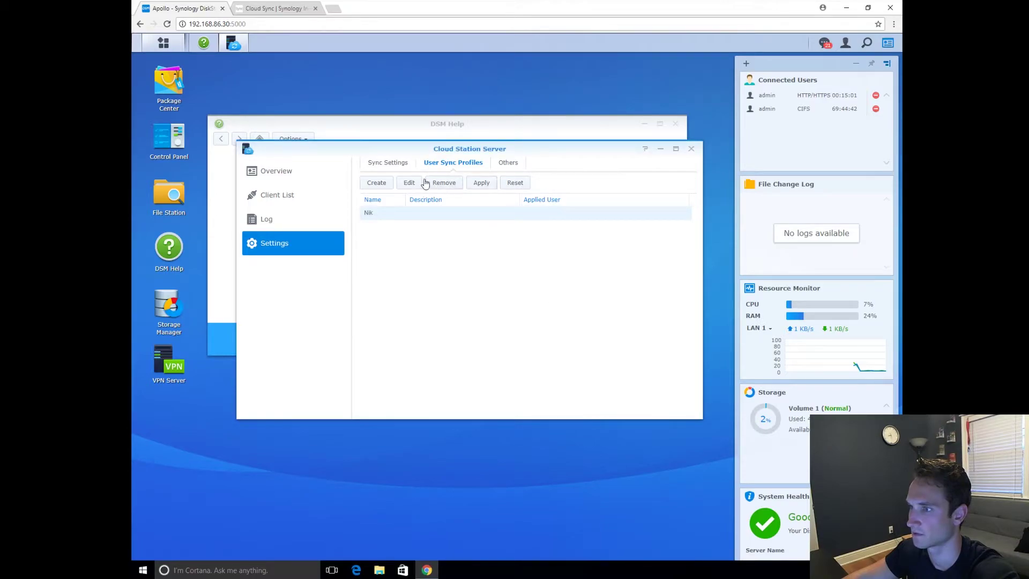
{"action": "left_click", "coordinate": [471, 185]}
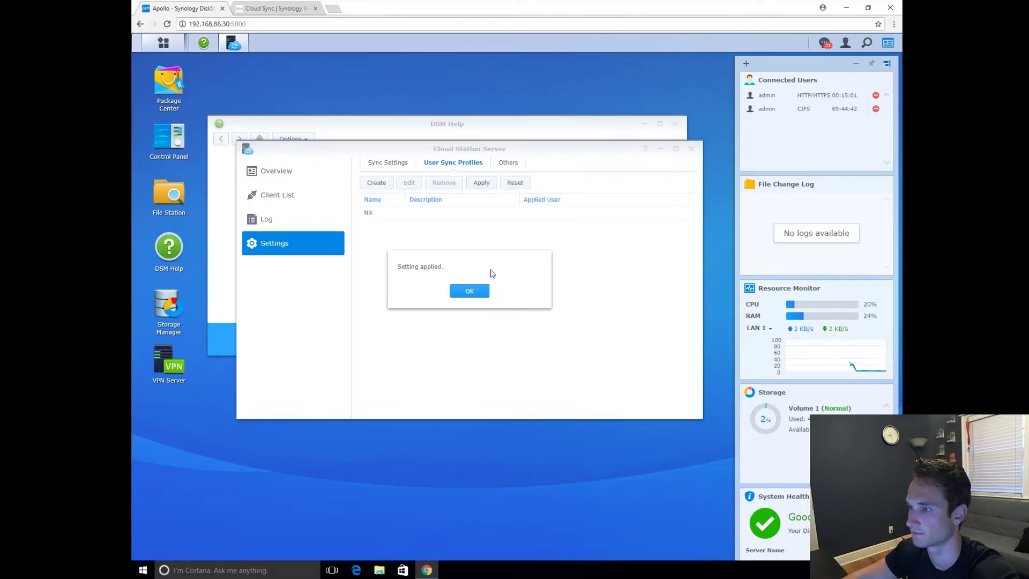
{"action": "left_click", "coordinate": [459, 291]}
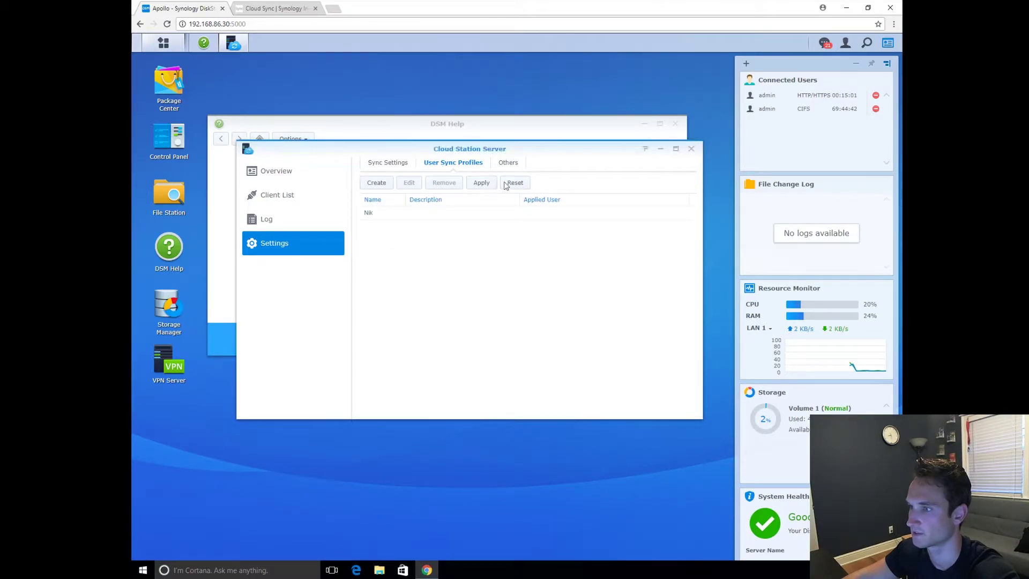
{"action": "left_click", "coordinate": [390, 163]}
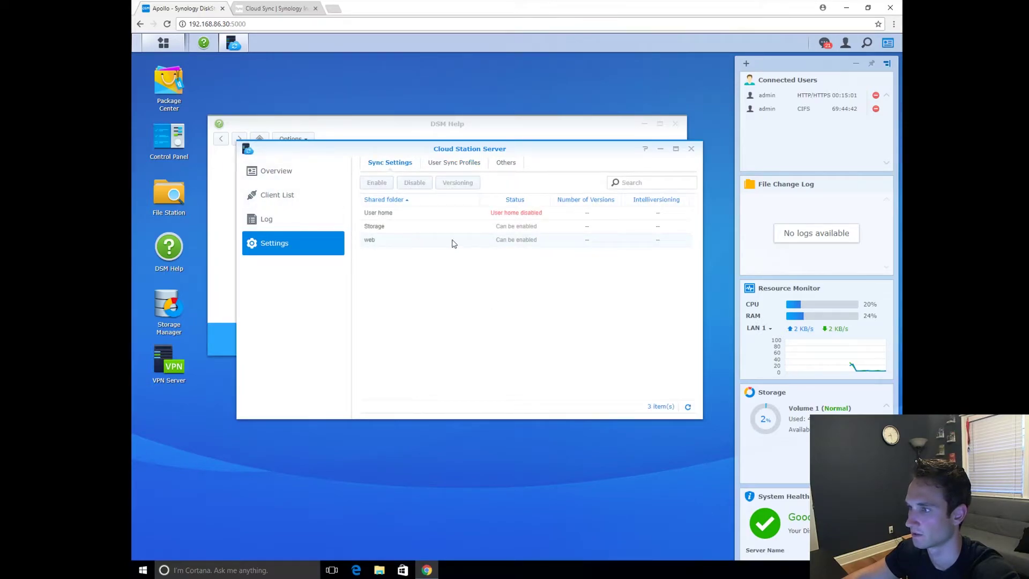
- Enable sync on the Storage folder with version control at 32 maximum versions, then acknowledge the notice
{"action": "left_click", "coordinate": [413, 230]}
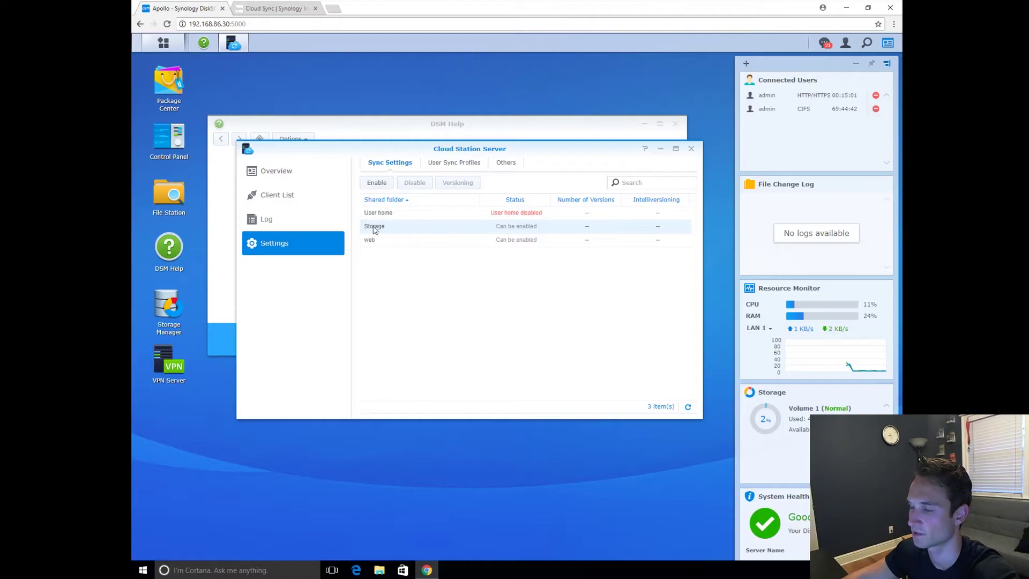
{"action": "left_click", "coordinate": [384, 185]}
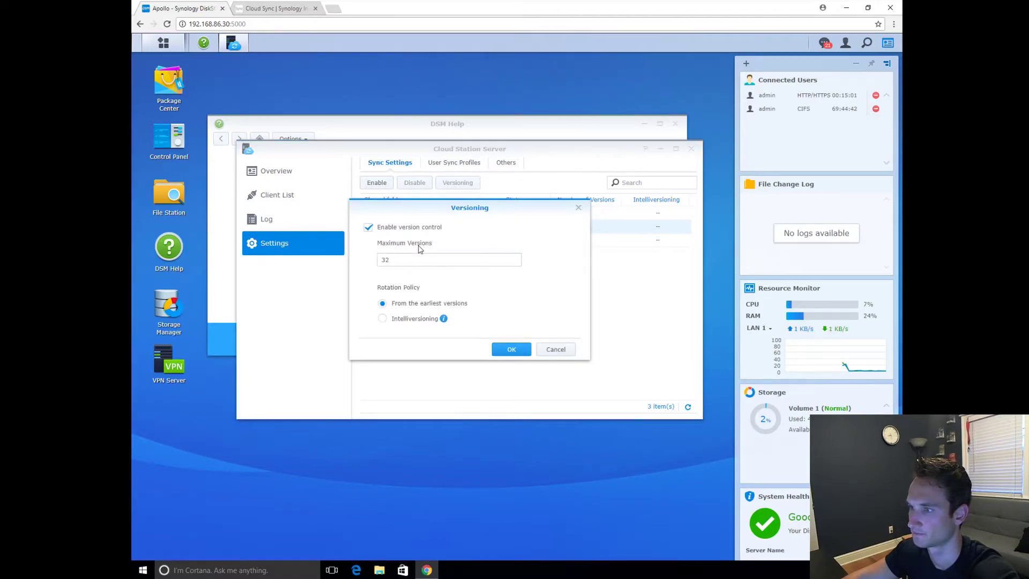
{"action": "left_click_drag", "start_coordinate": [391, 262], "coordinate": [369, 264]}
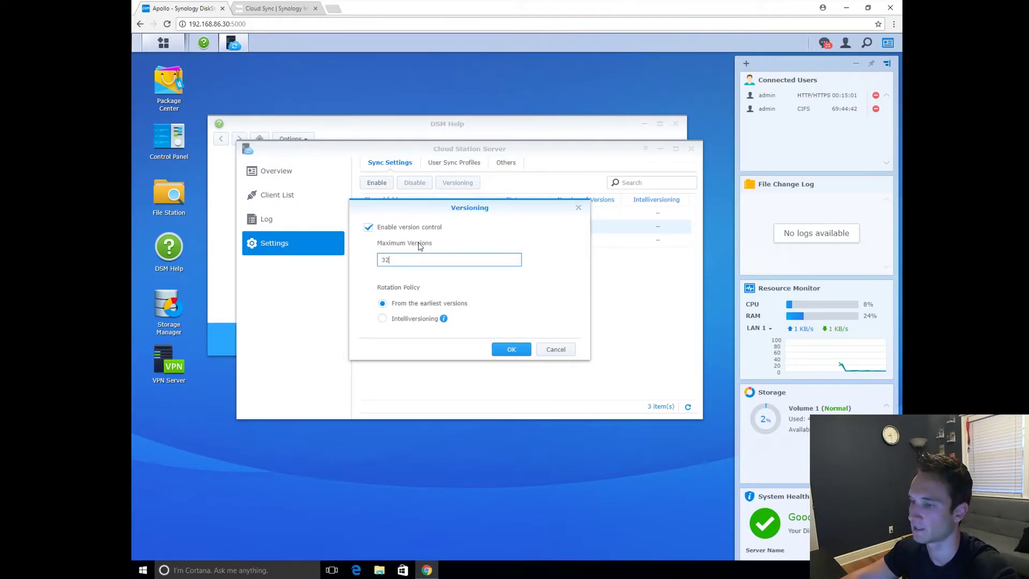
{"action": "left_click", "coordinate": [420, 252]}
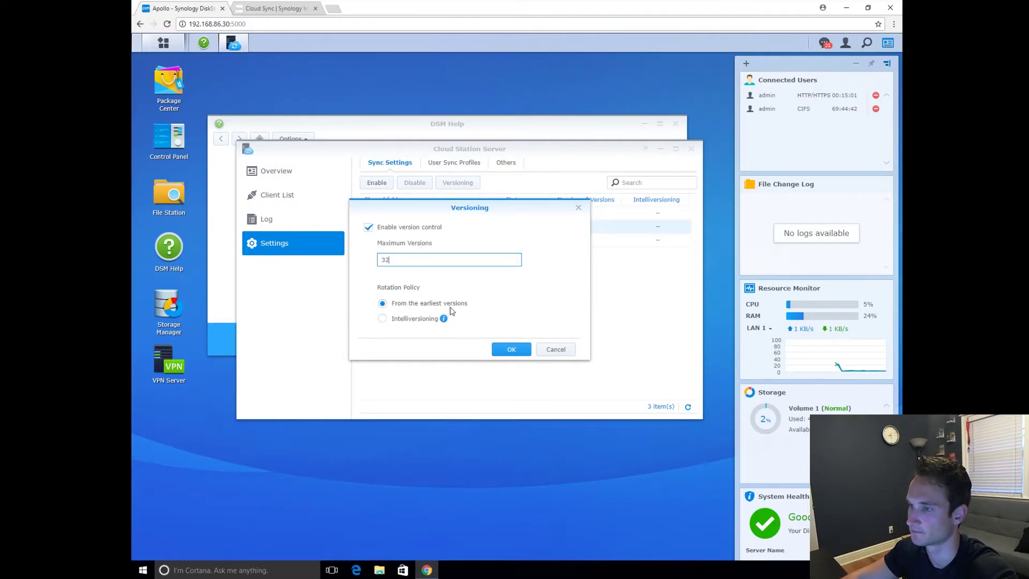
{"action": "left_click", "coordinate": [511, 349]}
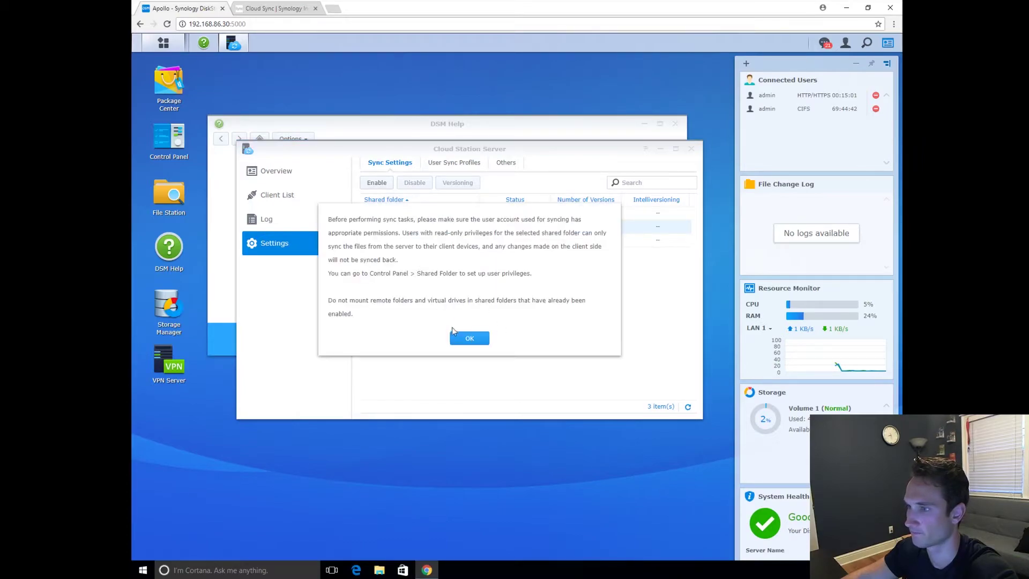
{"action": "left_click", "coordinate": [469, 339]}
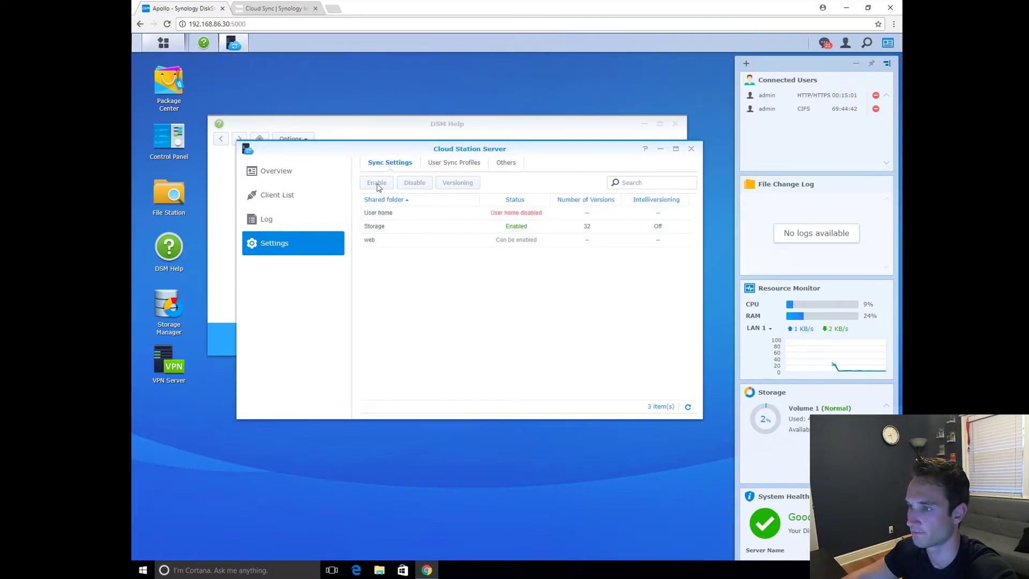
{"action": "left_click", "coordinate": [465, 162]}
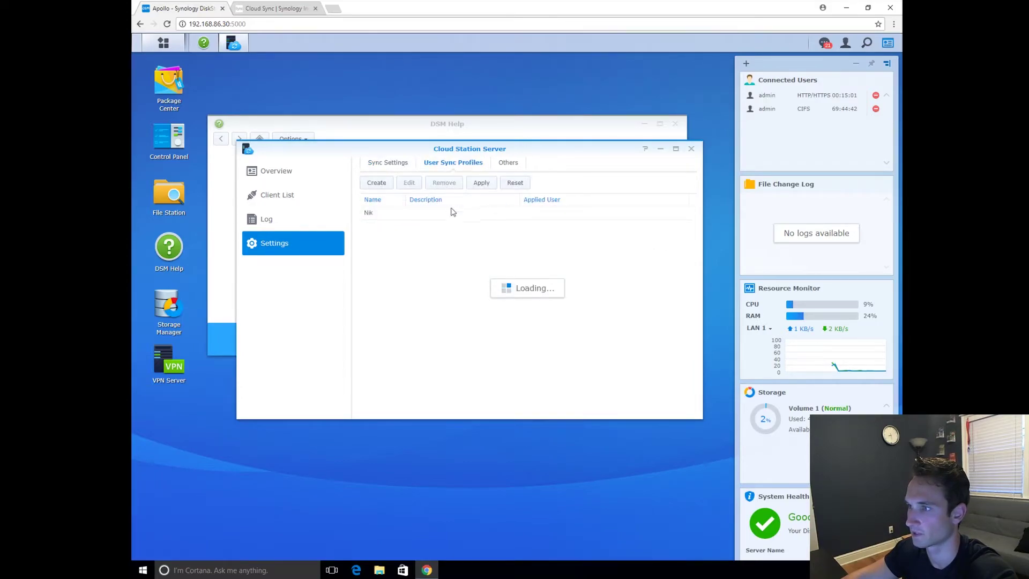
- Apply the database and log cleanup settings on the Others tab
{"action": "left_click", "coordinate": [512, 166]}
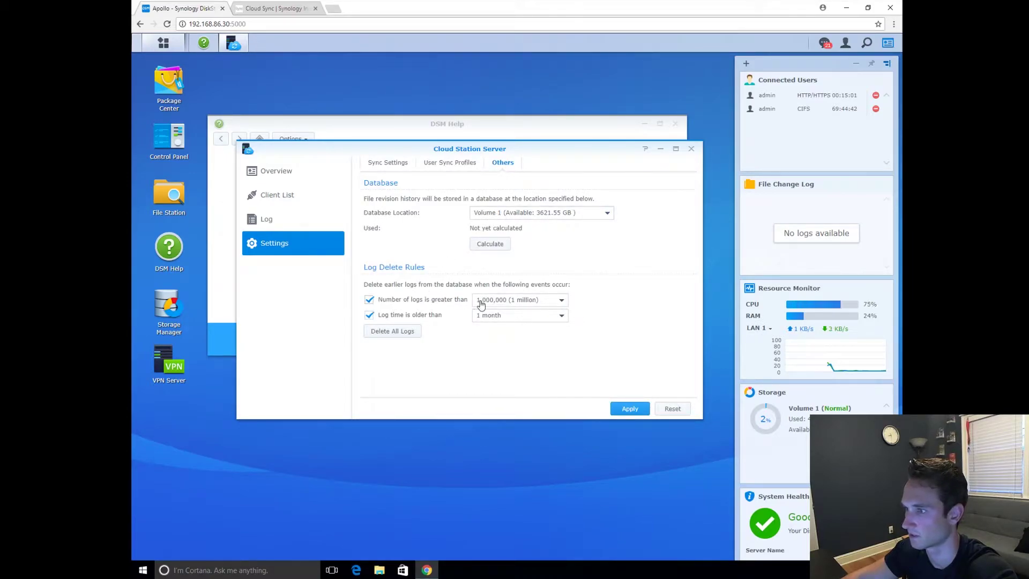
{"action": "left_click", "coordinate": [631, 409]}
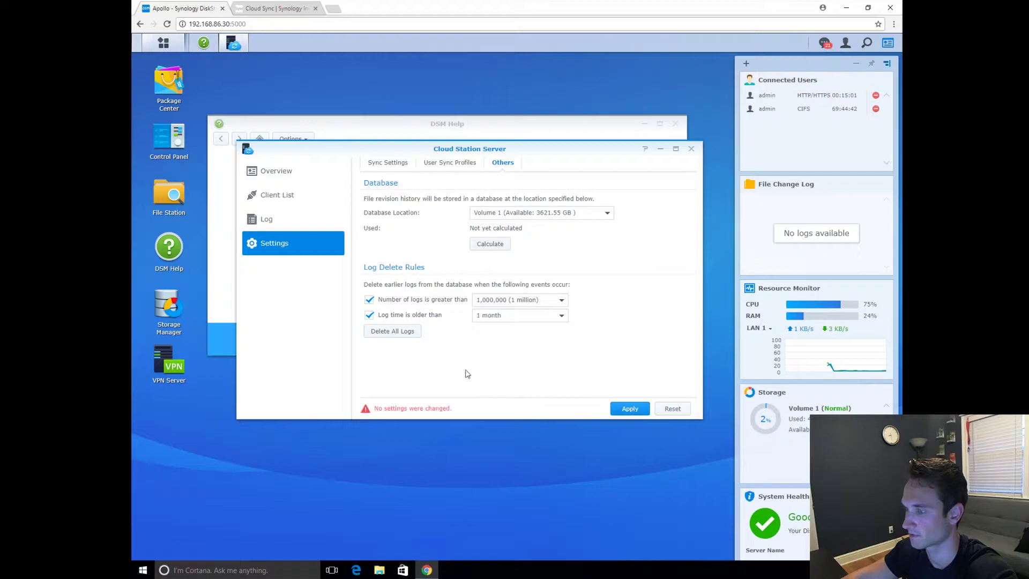
{"action": "left_click", "coordinate": [394, 165]}
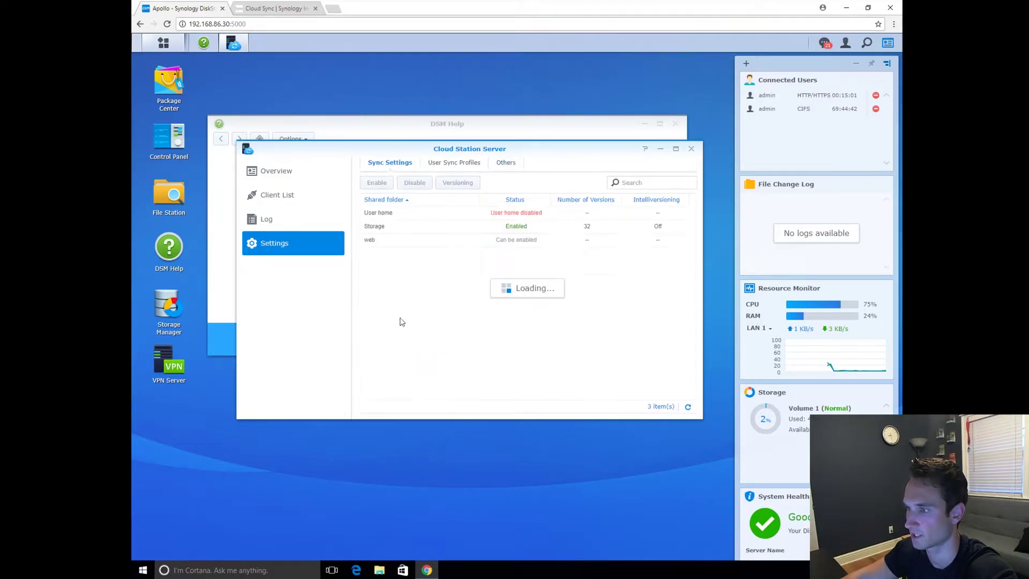
- Check the empty Client List, then return to the Overview page
{"action": "left_click", "coordinate": [290, 196]}
{"action": "left_click", "coordinate": [295, 180]}
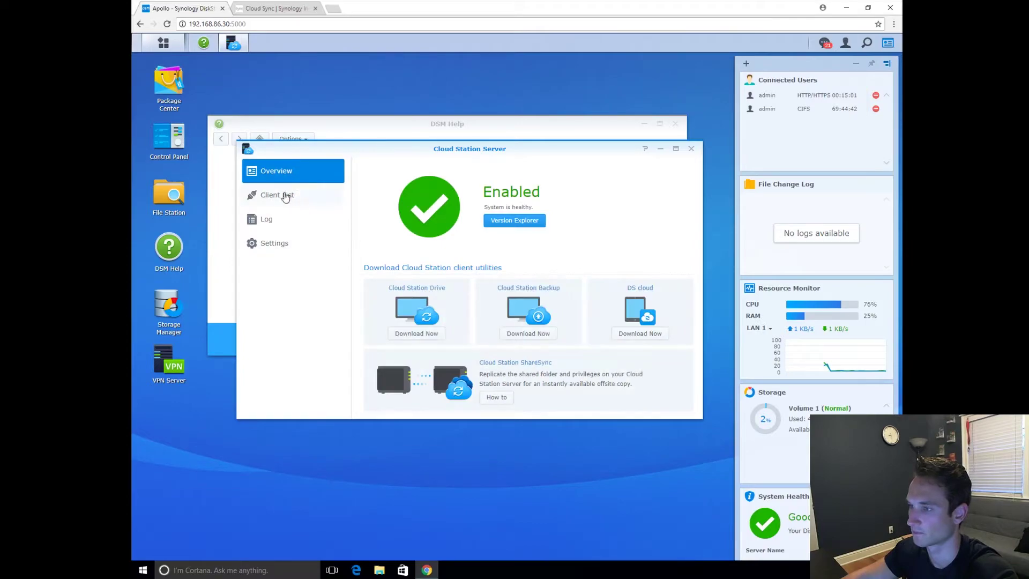
{"action": "left_click", "coordinate": [313, 199]}
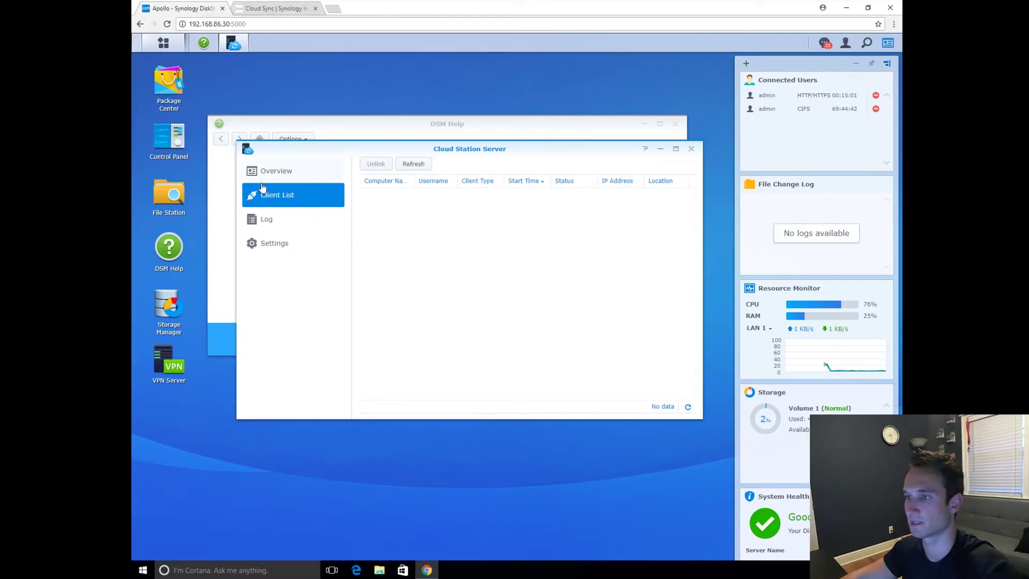
{"action": "left_click", "coordinate": [280, 173]}
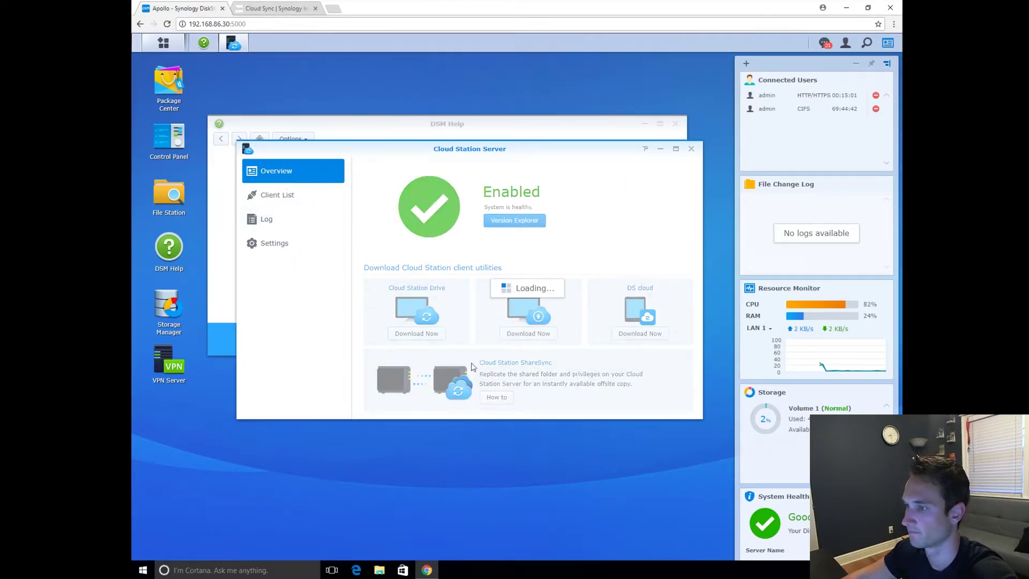
- Download the Windows Cloud Station Drive installer and run it
{"action": "left_click", "coordinate": [430, 335]}
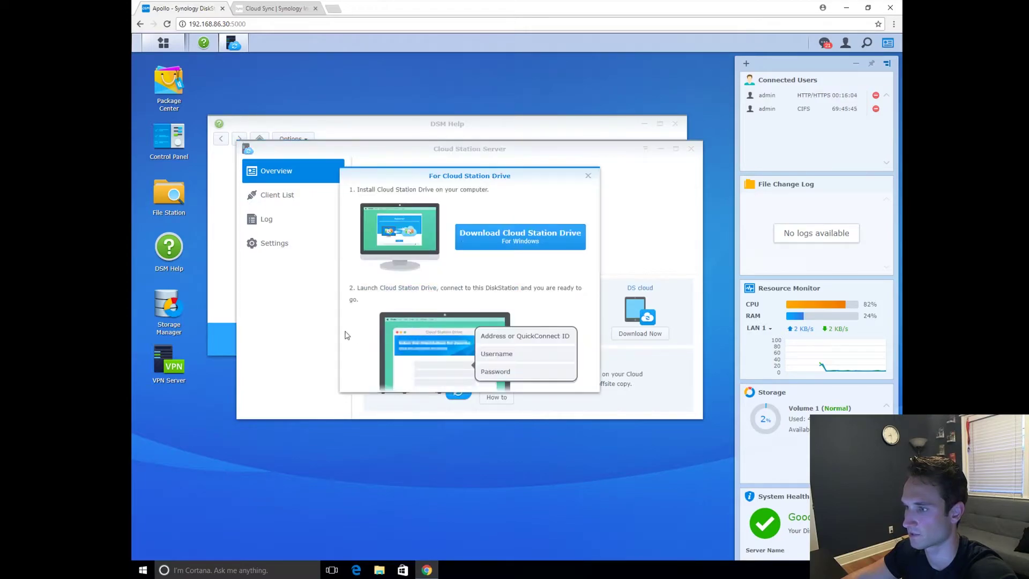
{"action": "left_click", "coordinate": [532, 239]}
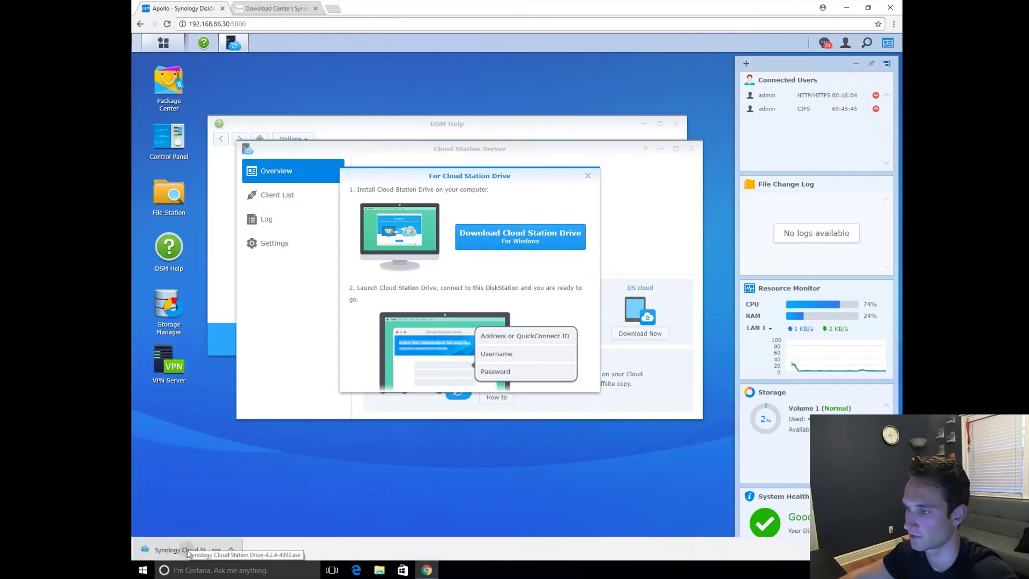
{"action": "left_click", "coordinate": [177, 549]}
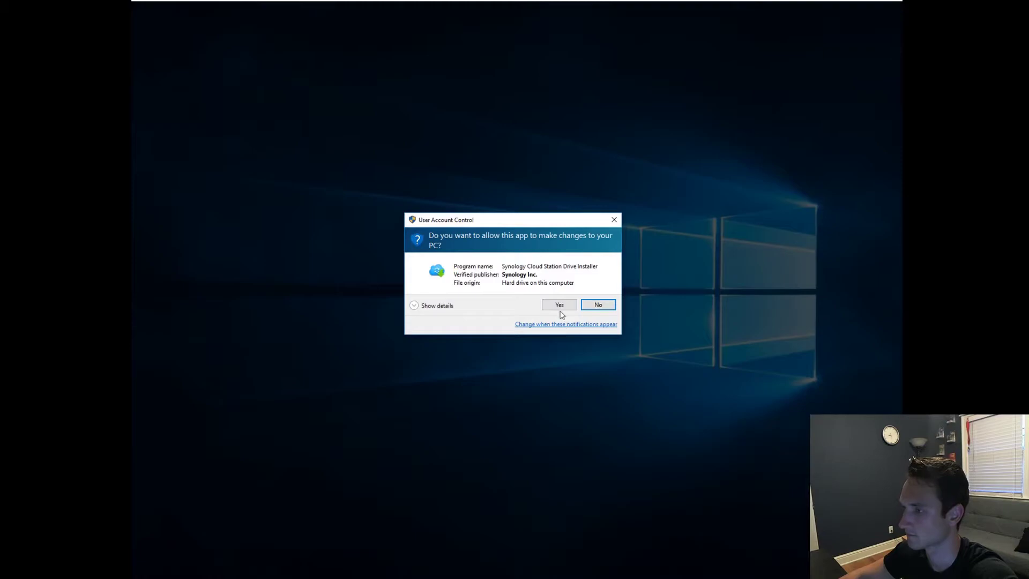
- Install Cloud Station Drive in English, accepting UAC and the license, and finish setup
{"action": "left_click", "coordinate": [561, 307]}
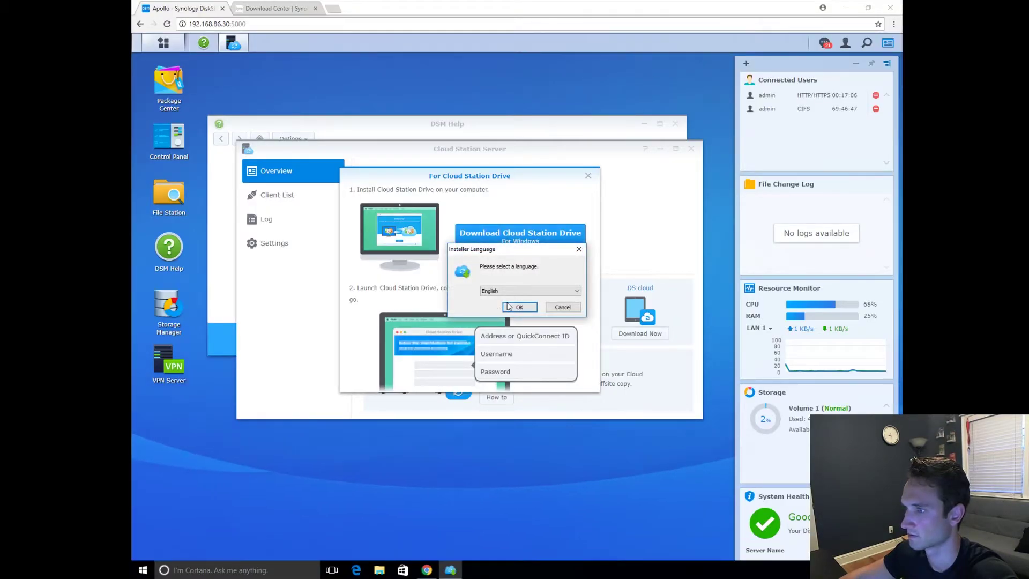
{"action": "left_click", "coordinate": [518, 307]}
{"action": "left_click", "coordinate": [573, 364]}
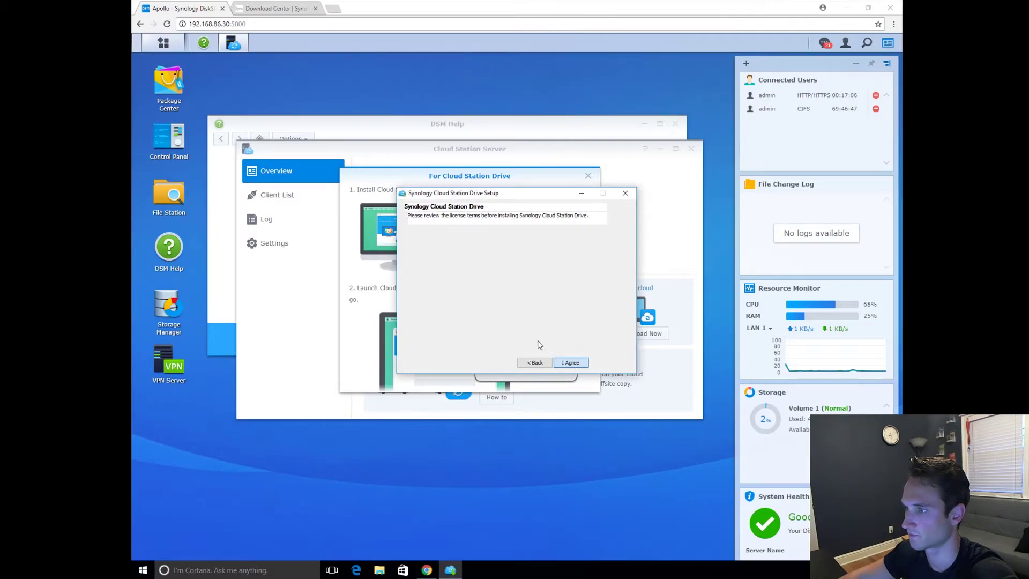
{"action": "left_click", "coordinate": [566, 363]}
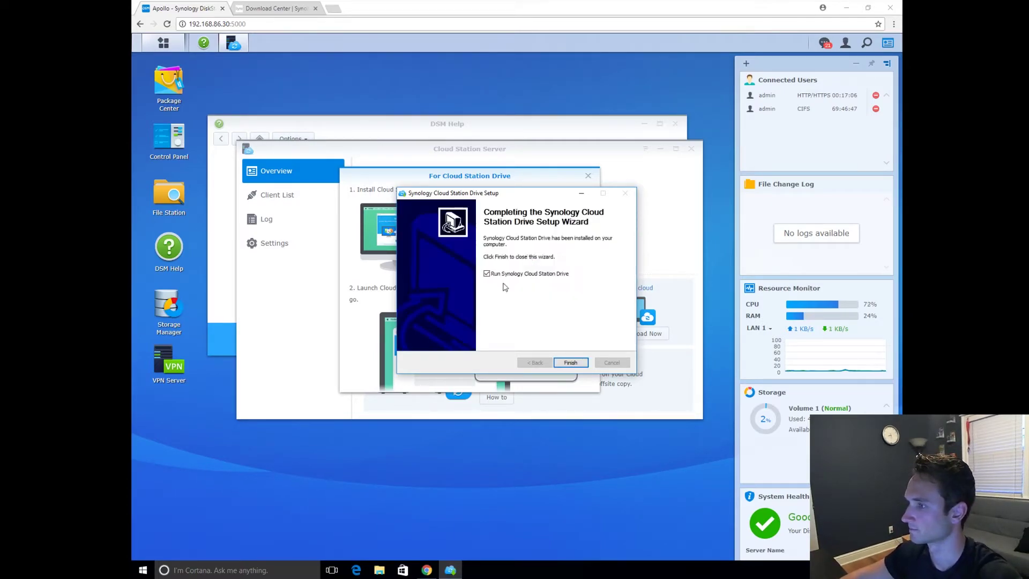
{"action": "left_click", "coordinate": [573, 364]}
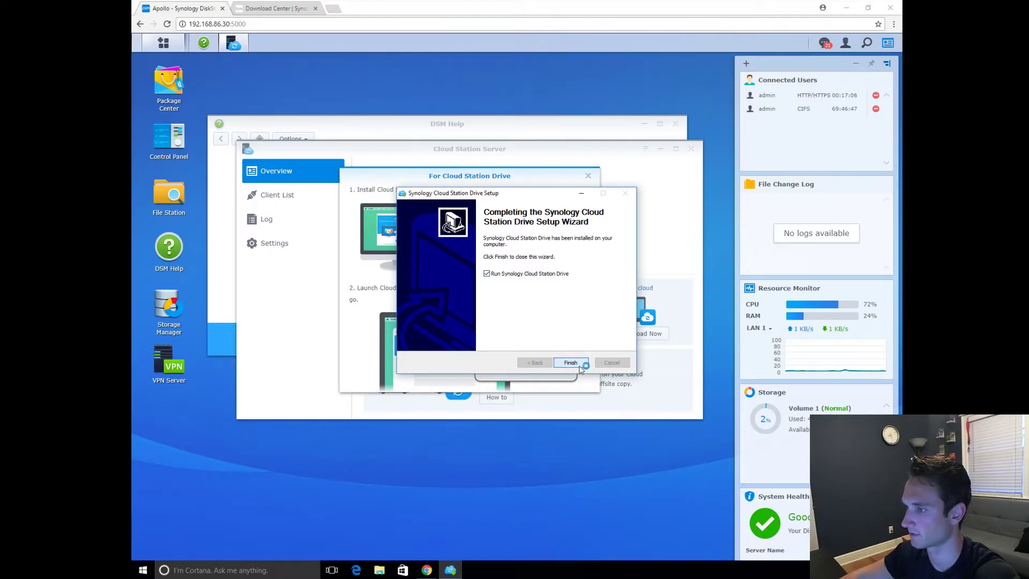
- Close the download panel and minimize Cloud Station Server, DSM Help and Chrome
{"action": "left_click", "coordinate": [588, 178]}
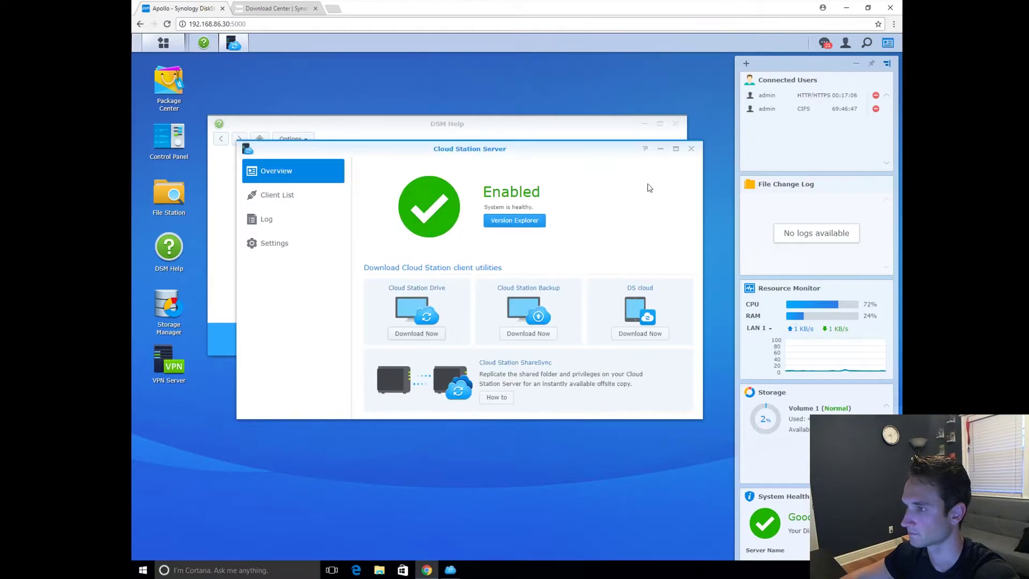
{"action": "left_click", "coordinate": [661, 149]}
{"action": "left_click", "coordinate": [660, 123]}
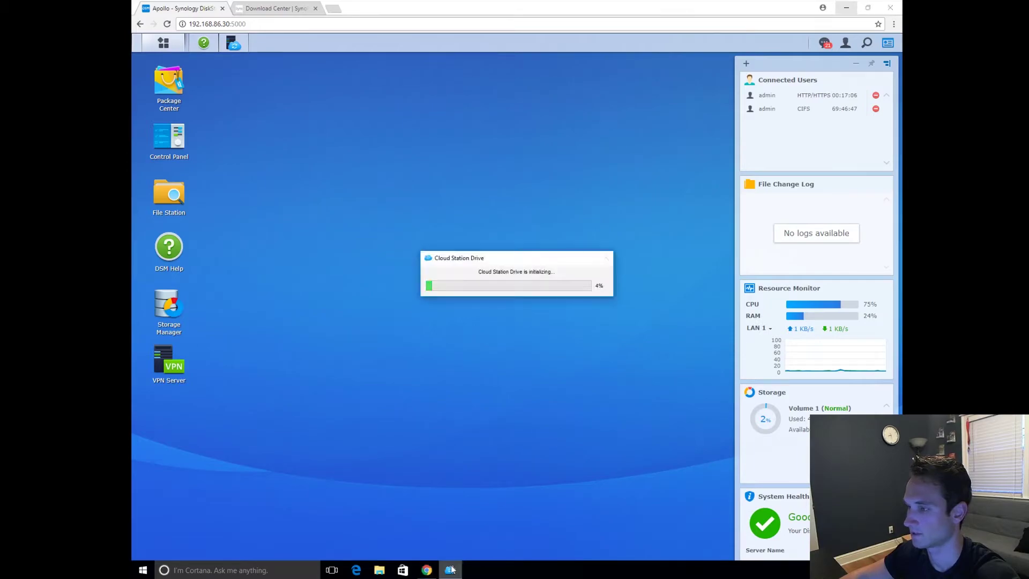
{"action": "left_click", "coordinate": [846, 7]}
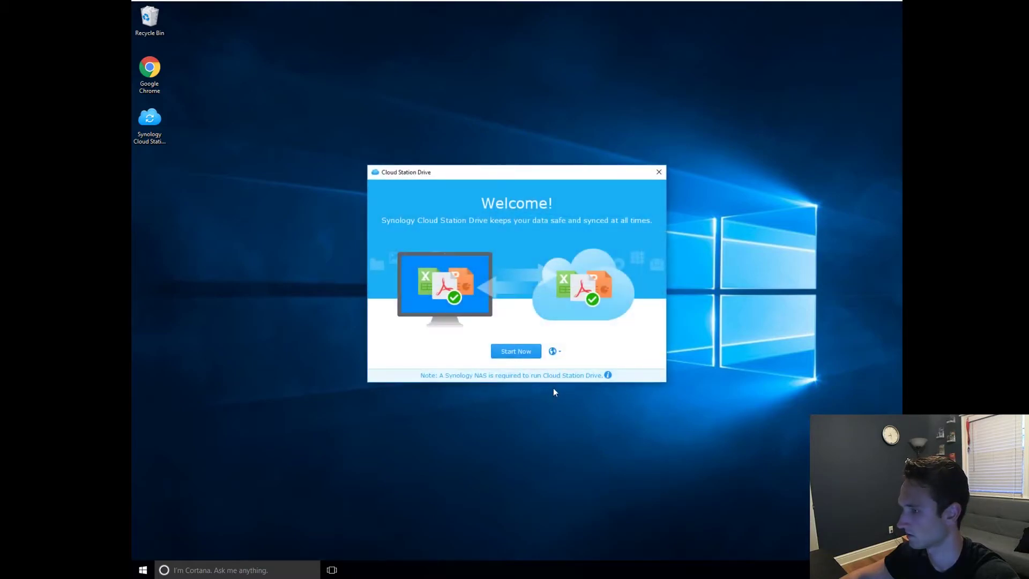
- Sign in to the NAS with QuickConnect ID, username and password, accepting the SSL warning
{"action": "left_click", "coordinate": [518, 352]}
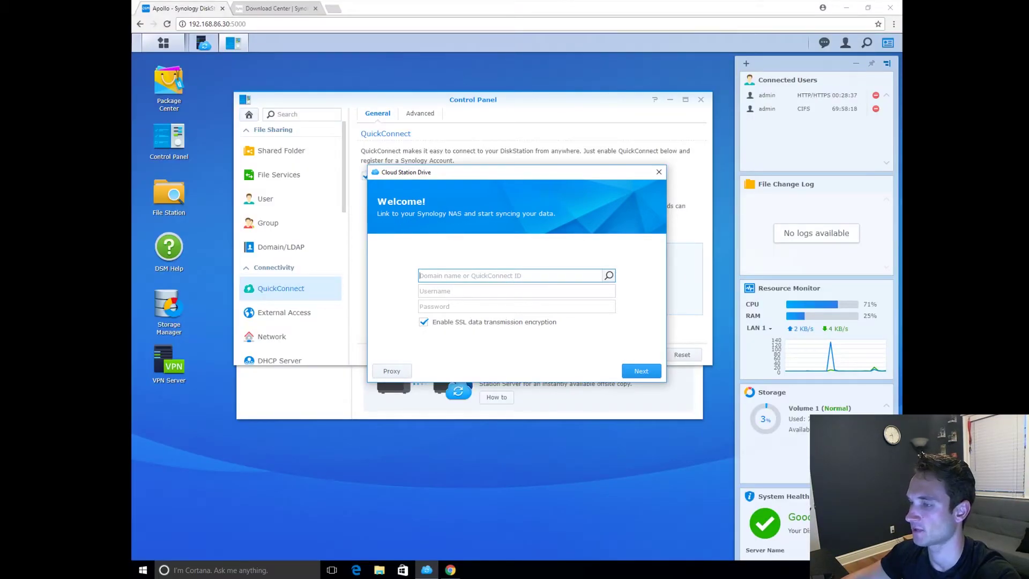
{"action": "left_click_drag", "start_coordinate": [523, 173], "coordinate": [510, 176]}
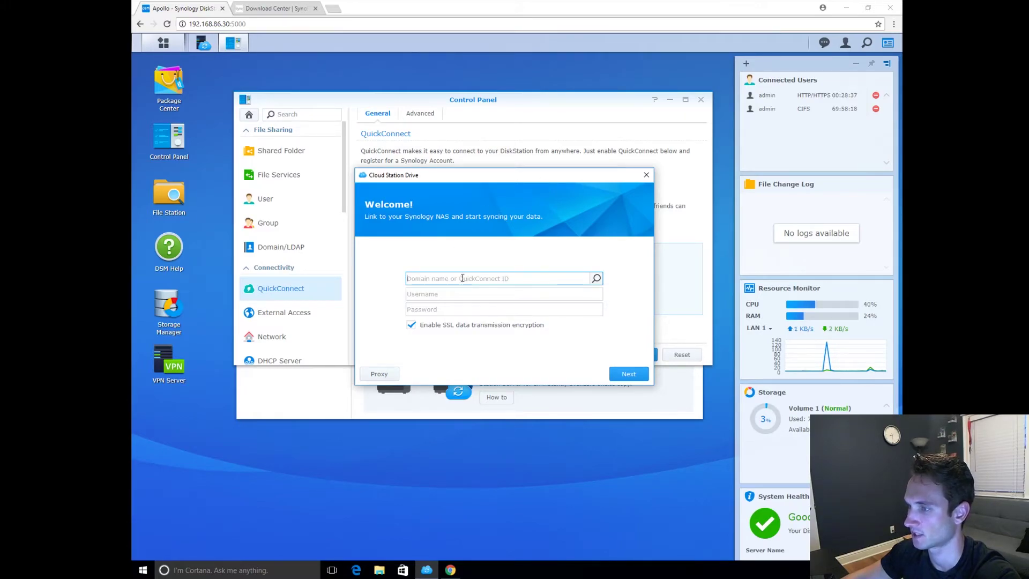
{"action": "left_click", "coordinate": [488, 105]}
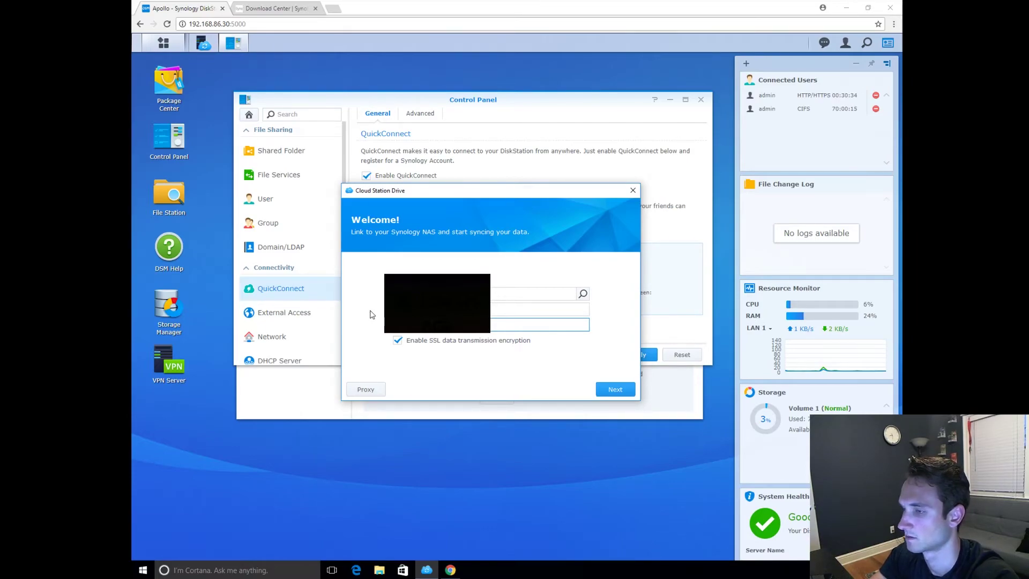
{"action": "key", "text": "Return"}
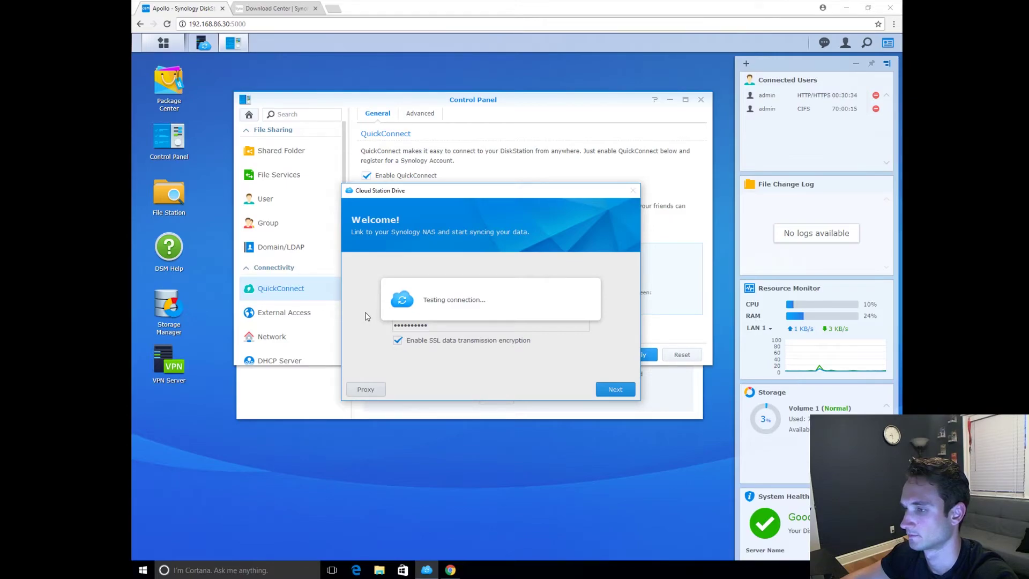
{"action": "left_click", "coordinate": [513, 324]}
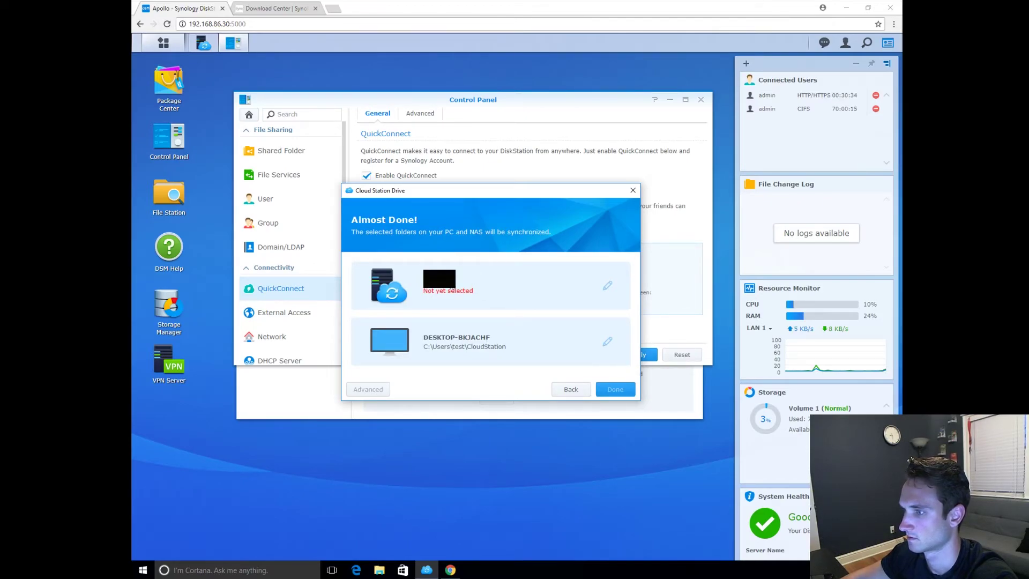
- Choose Storage/Backups as the NAS folder to sync
{"action": "left_click", "coordinate": [606, 287]}
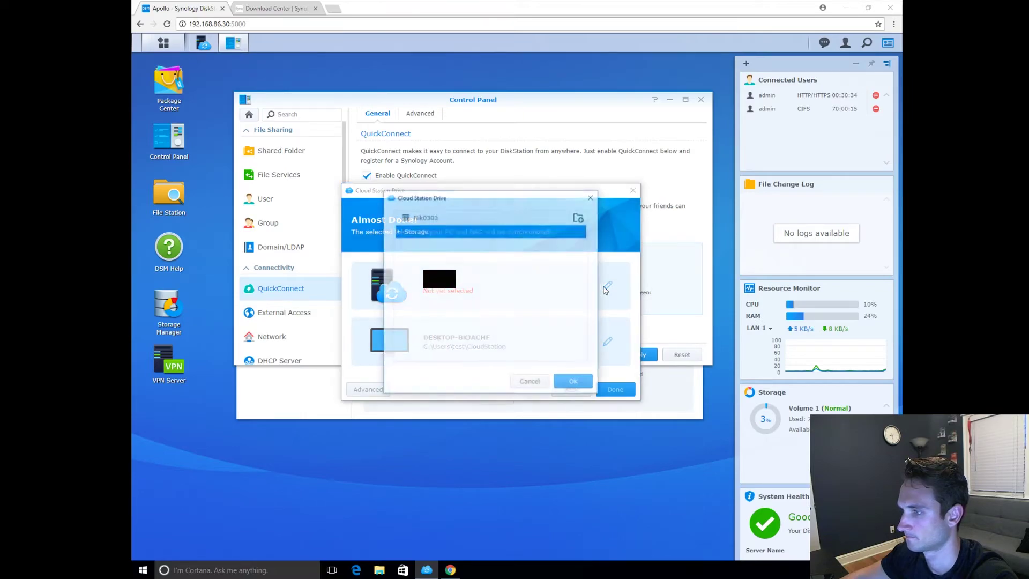
{"action": "left_click", "coordinate": [400, 232]}
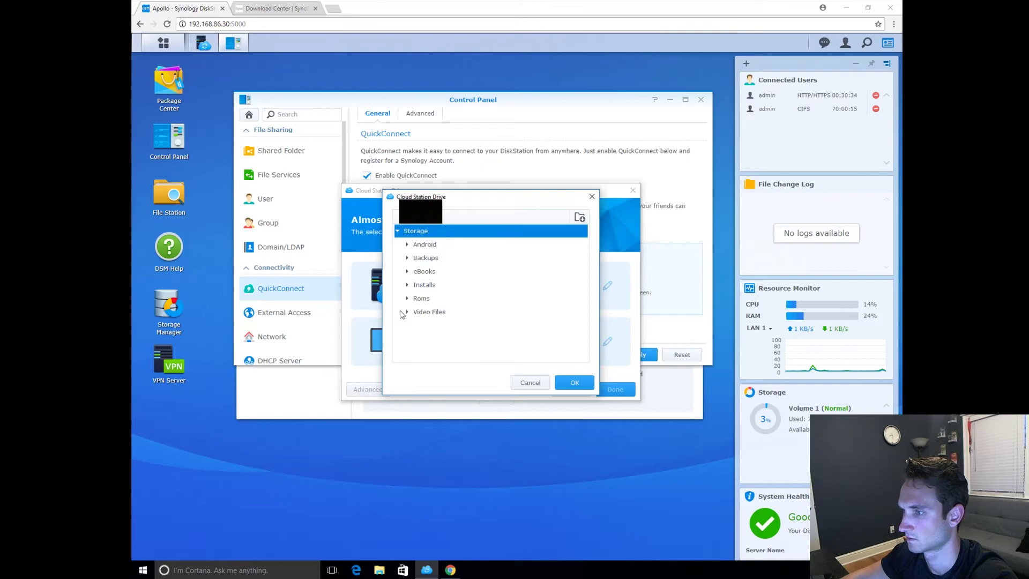
{"action": "left_click", "coordinate": [427, 261]}
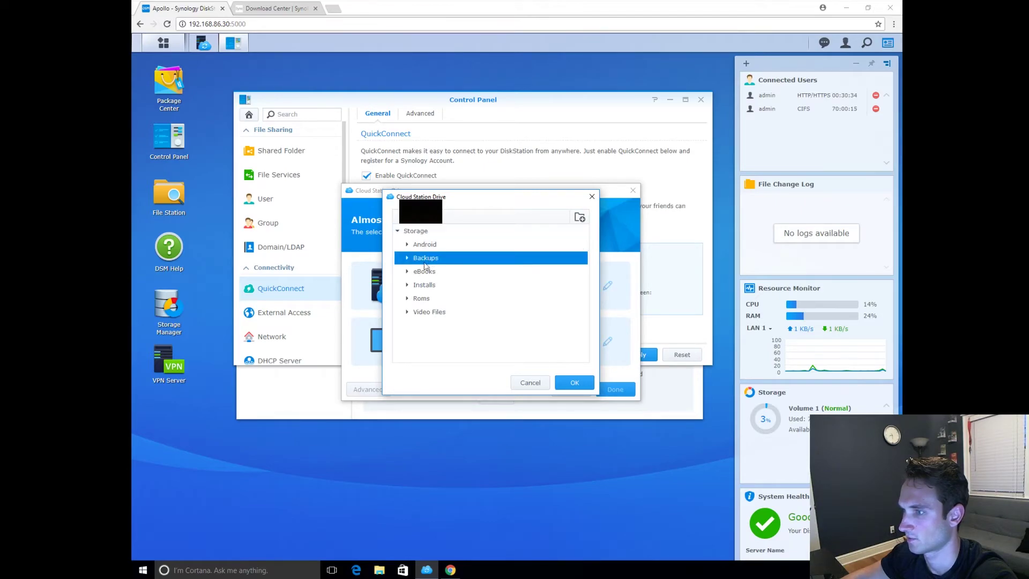
{"action": "left_click", "coordinate": [565, 386]}
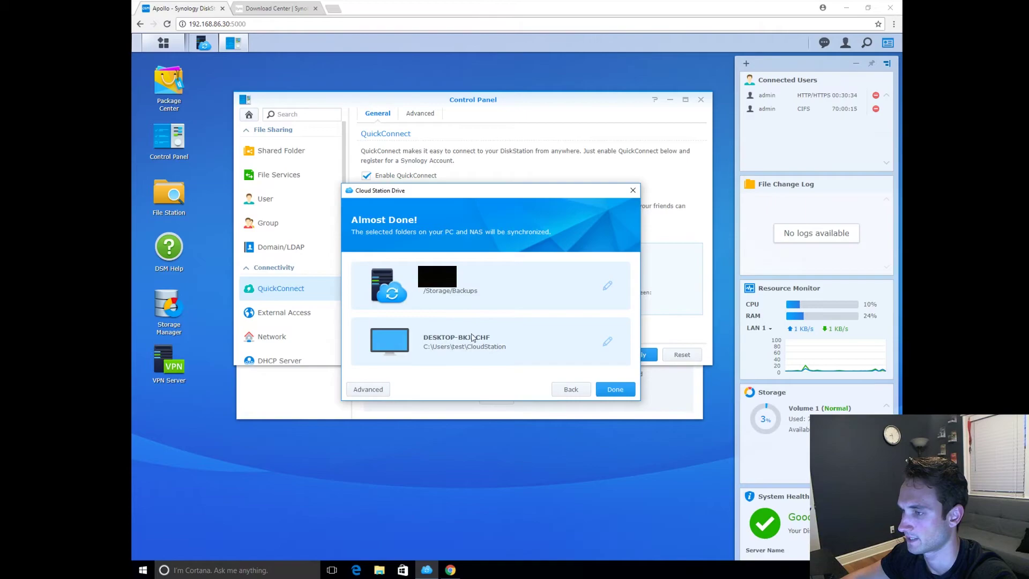
- Finish the sync setup, apply the QuickConnect settings, and close Control Panel
{"action": "left_click", "coordinate": [621, 393]}
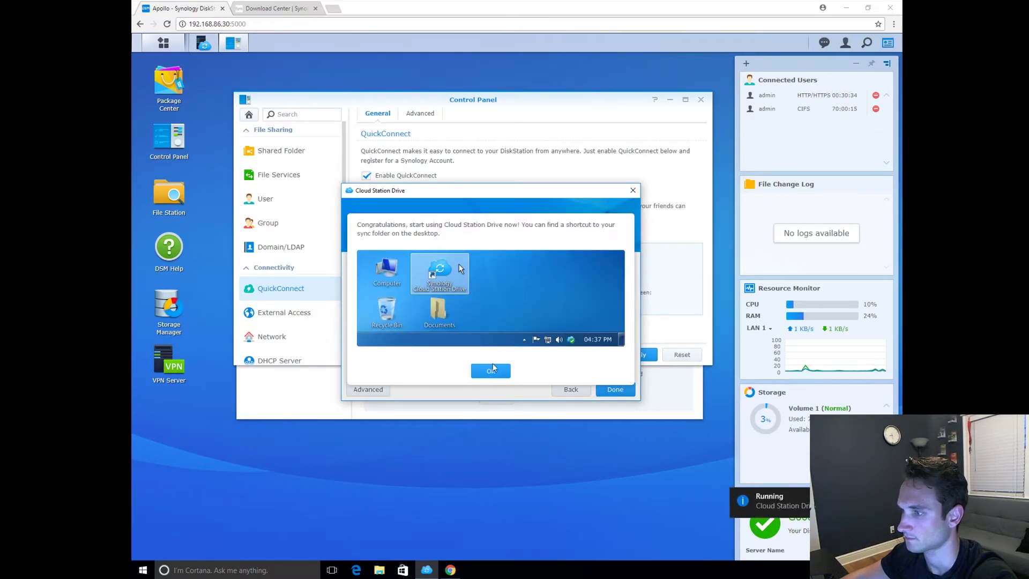
{"action": "left_click", "coordinate": [491, 372]}
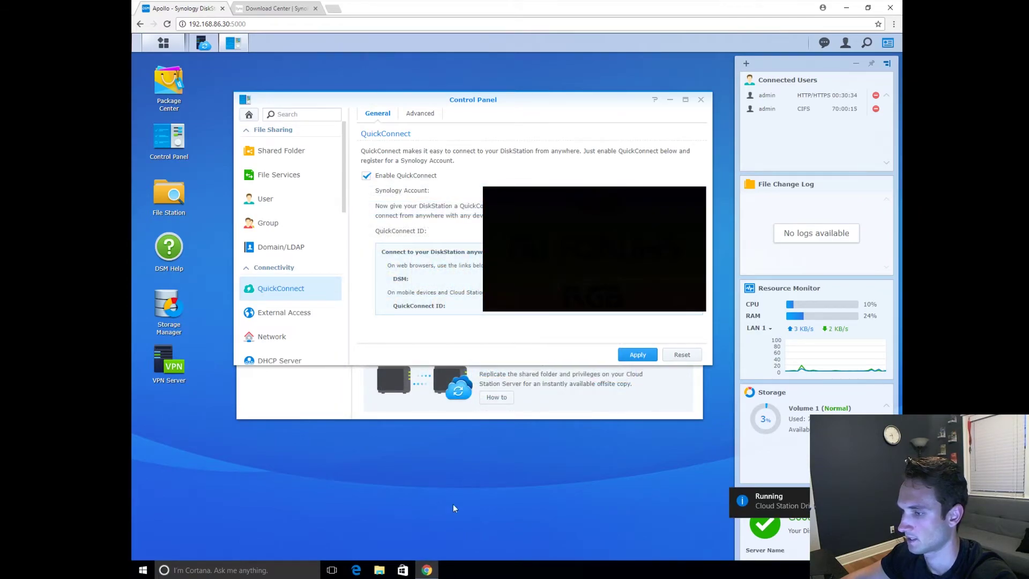
{"action": "left_click", "coordinate": [638, 356]}
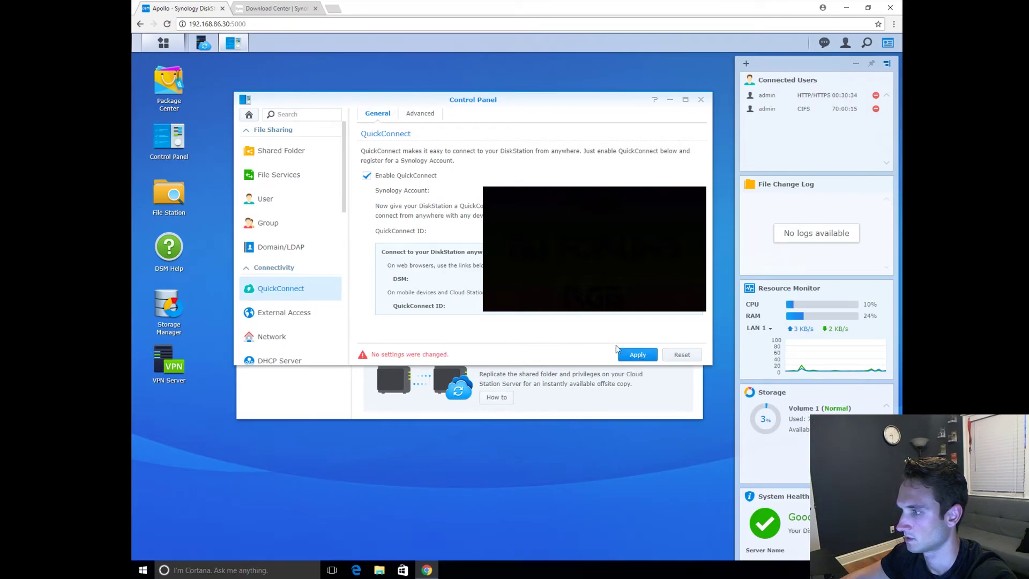
{"action": "left_click", "coordinate": [700, 100]}
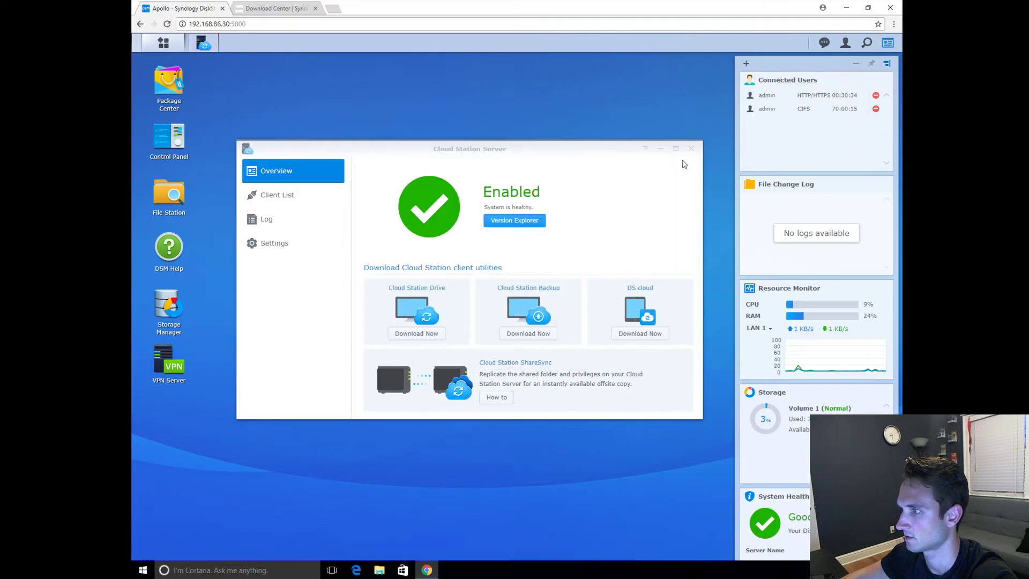
- Create a new folder inside the local CloudStation folder in File Explorer
{"action": "left_click", "coordinate": [846, 8]}
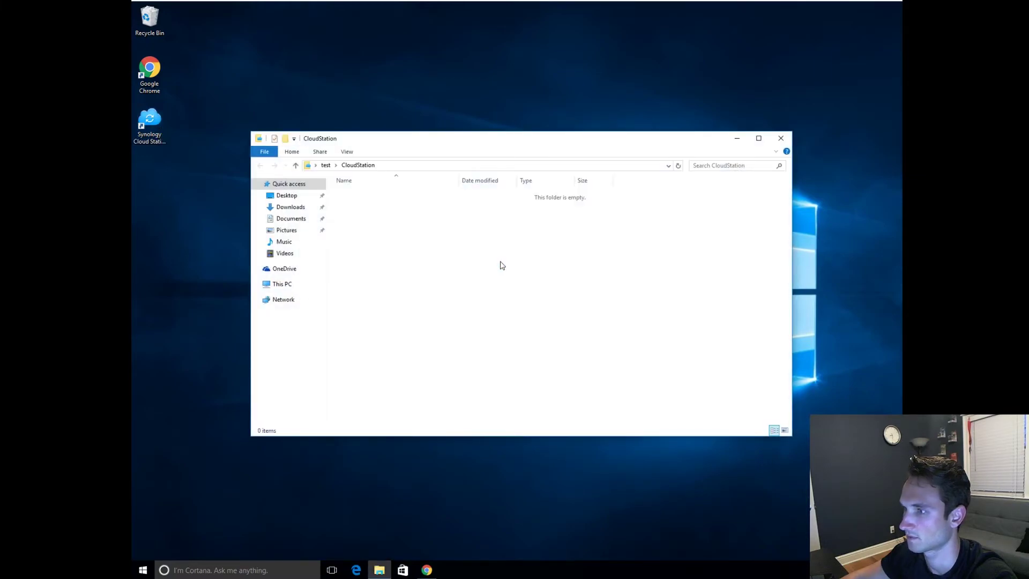
{"action": "left_click_drag", "start_coordinate": [456, 144], "coordinate": [471, 114]}
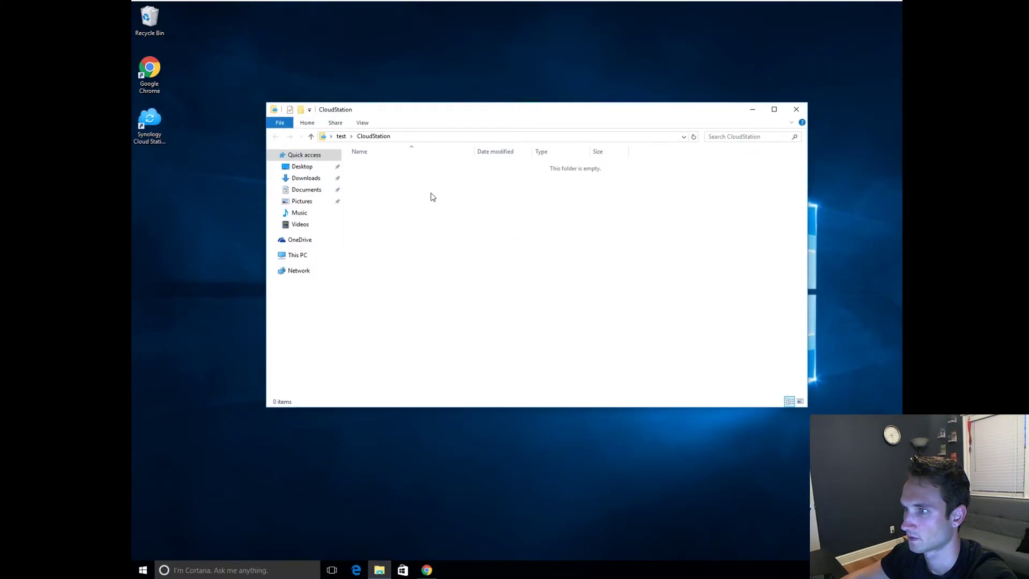
{"action": "right_click", "coordinate": [405, 217]}
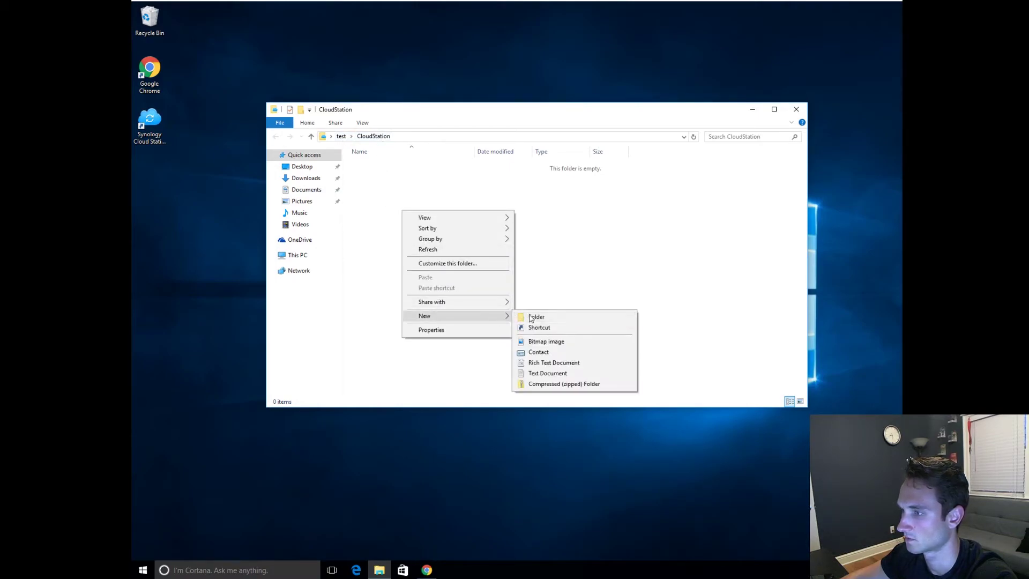
{"action": "left_click", "coordinate": [534, 317]}
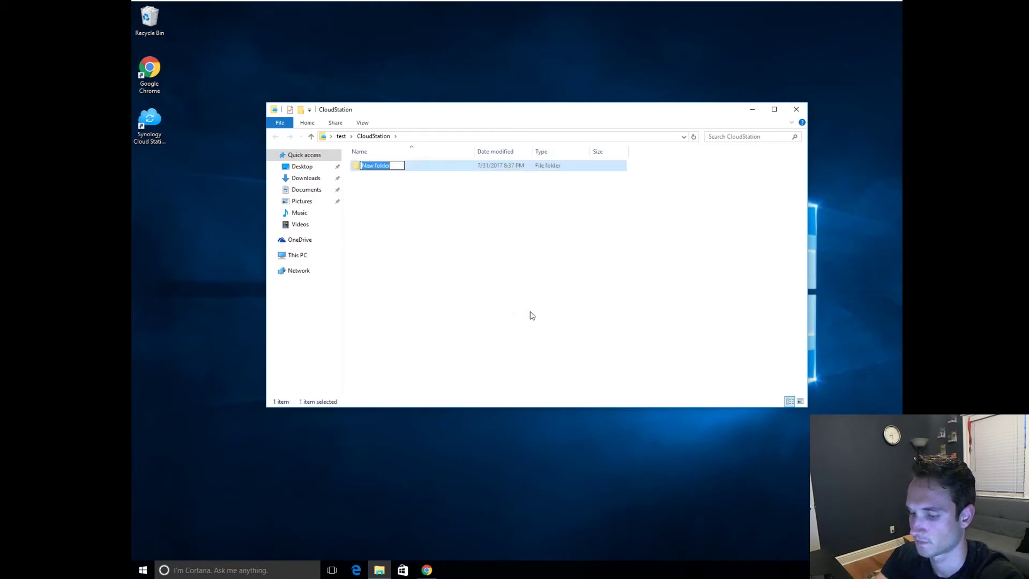
{"action": "key", "text": "Return"}
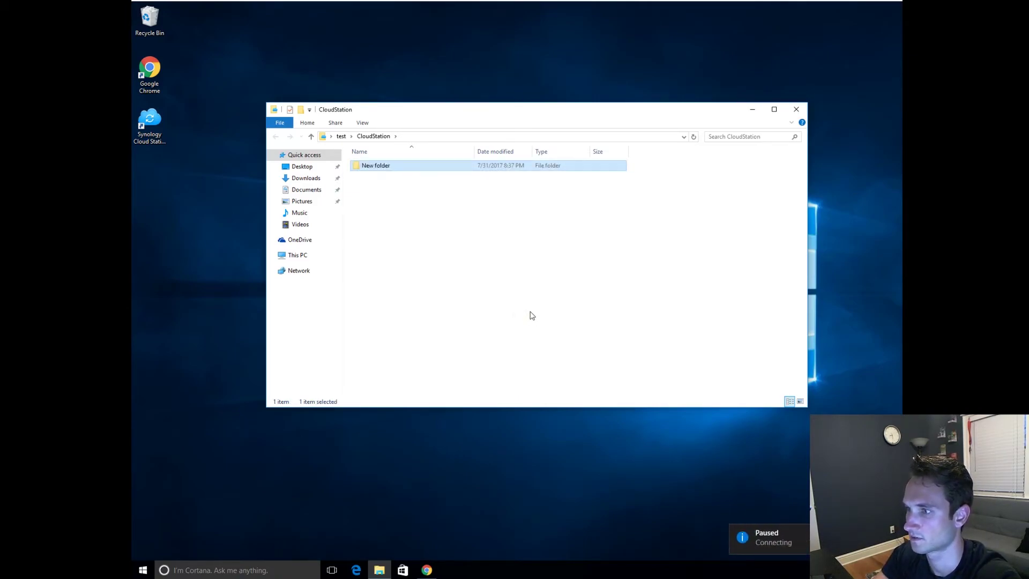
{"action": "left_click", "coordinate": [525, 296]}
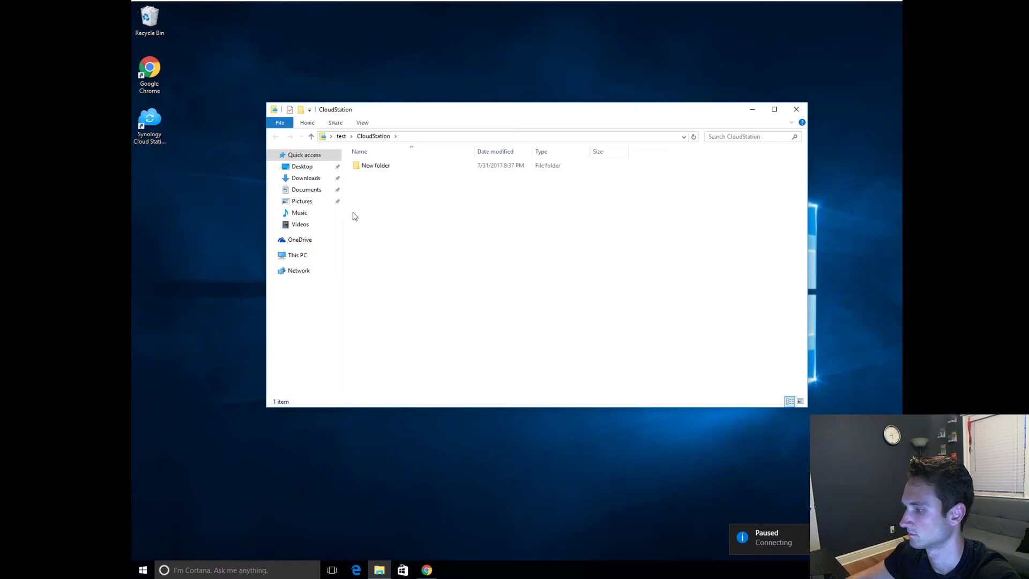
{"action": "left_click", "coordinate": [376, 166]}
{"action": "left_click", "coordinate": [384, 167]}
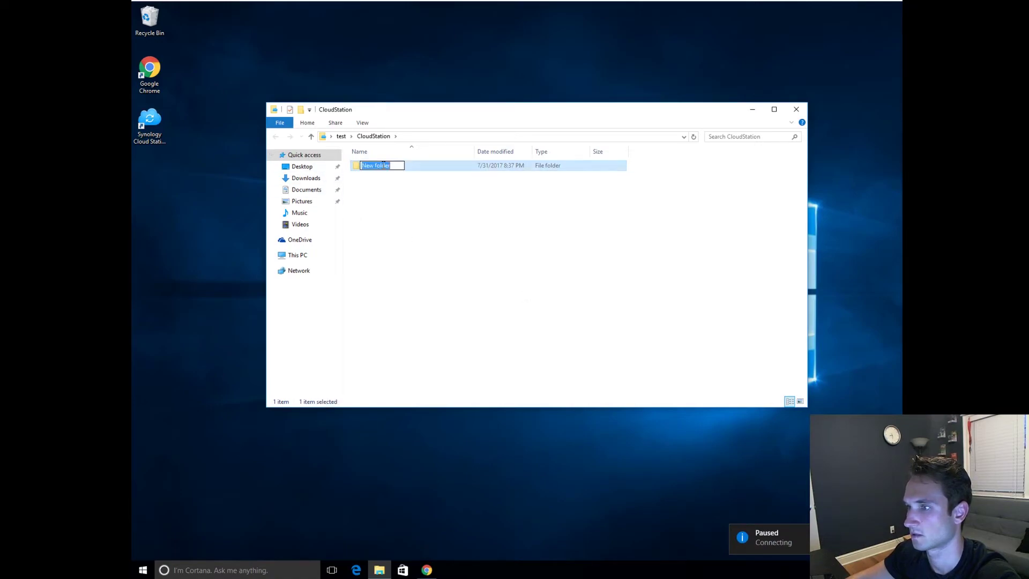
{"action": "key", "text": "Return"}
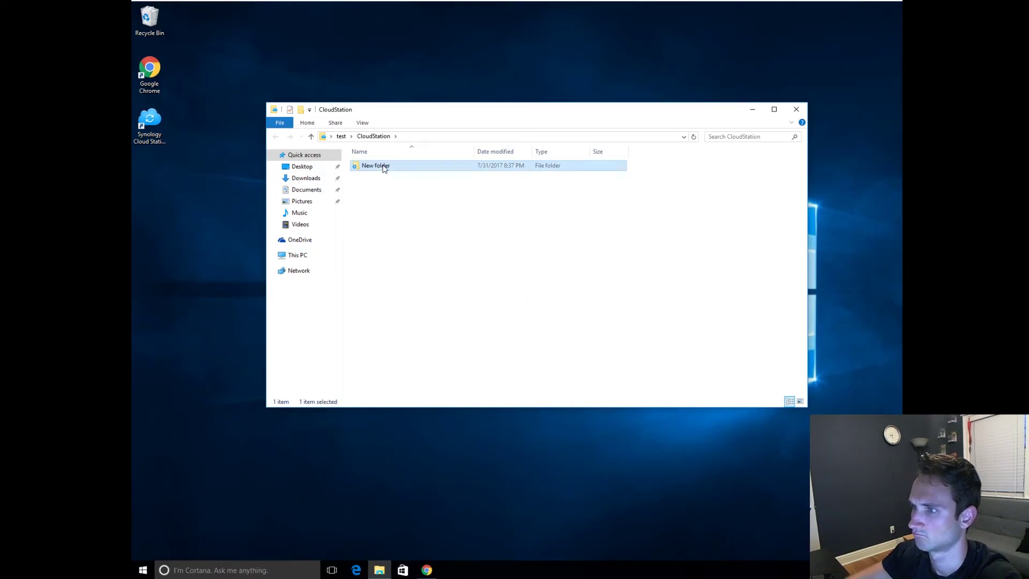
{"action": "left_click", "coordinate": [384, 166]}
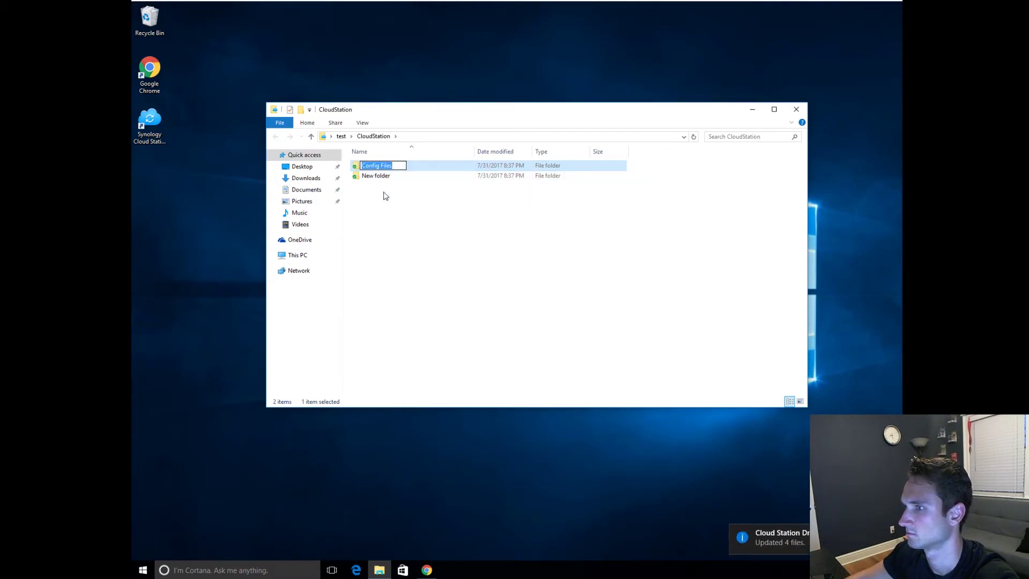
{"action": "left_click", "coordinate": [410, 256]}
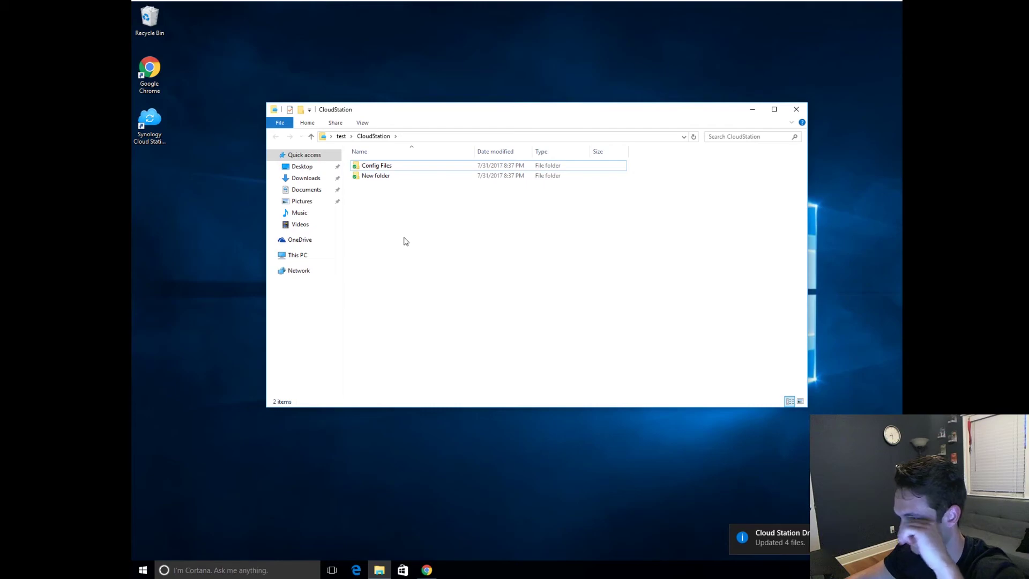
- Rename the new folder to 'Test folder'
{"action": "left_click", "coordinate": [359, 177]}
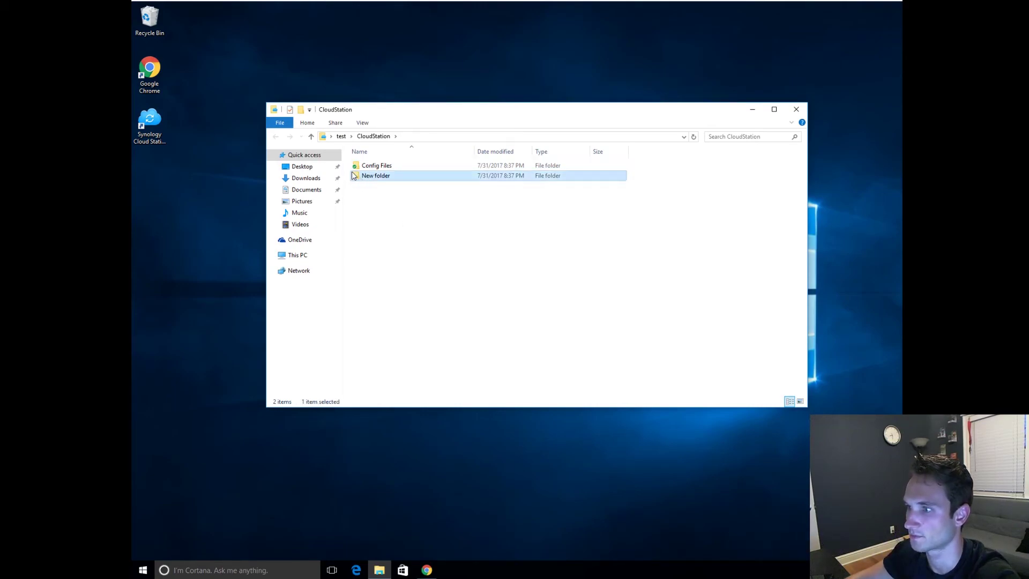
{"action": "left_click", "coordinate": [387, 177]}
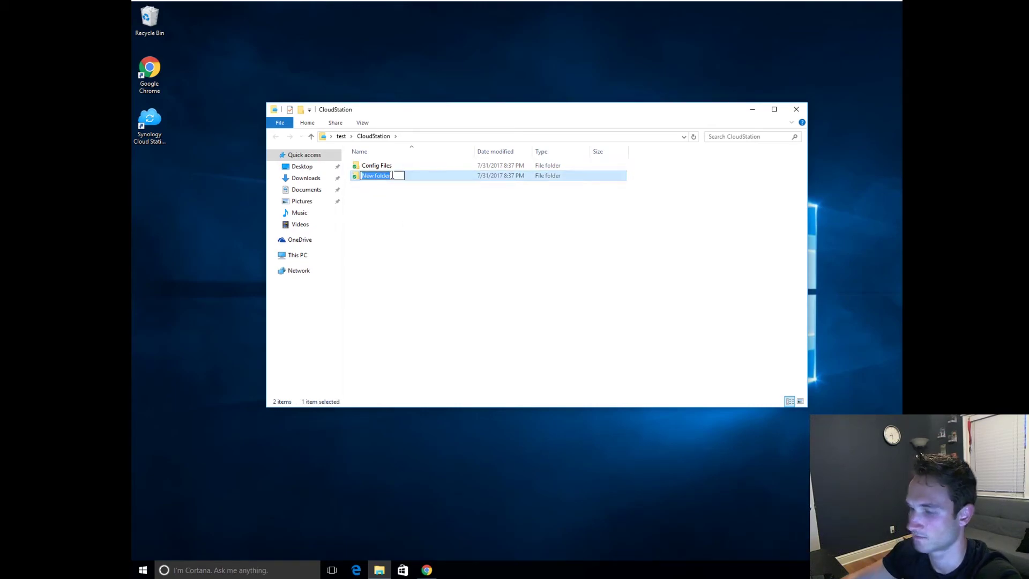
{"action": "key", "text": "BackSpace"}
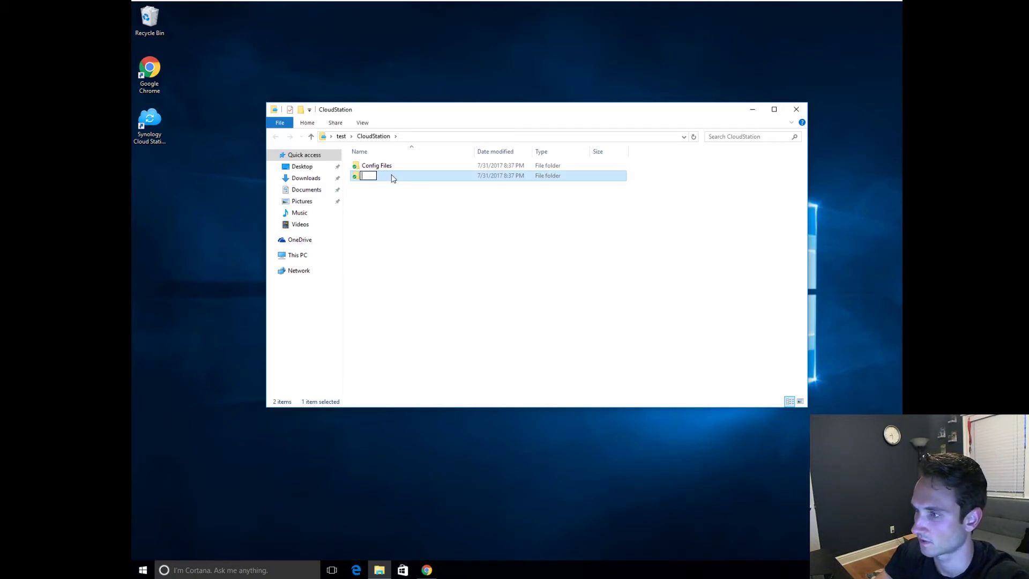
{"action": "type", "text": "Test folder"}
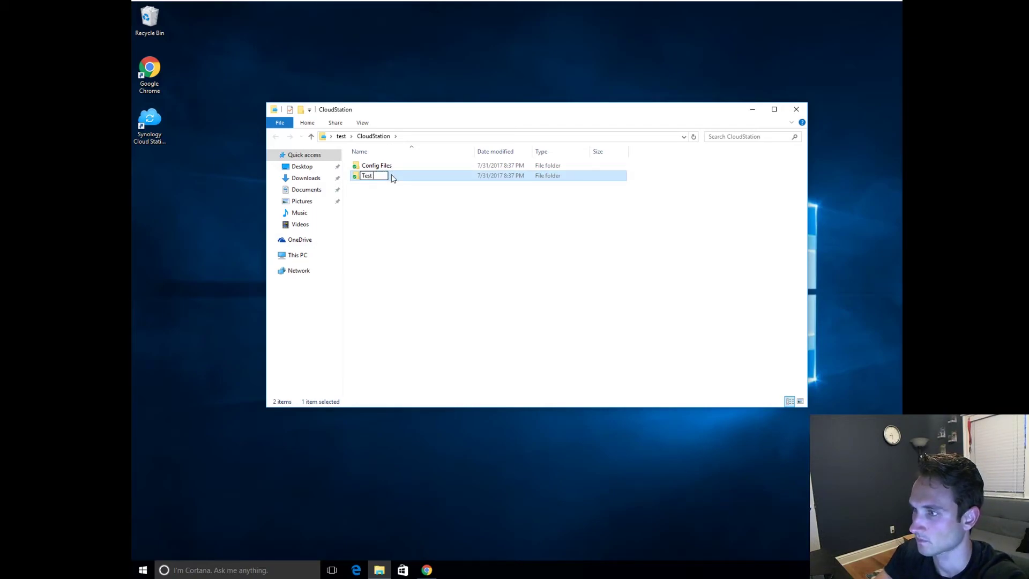
{"action": "key", "text": "Return"}
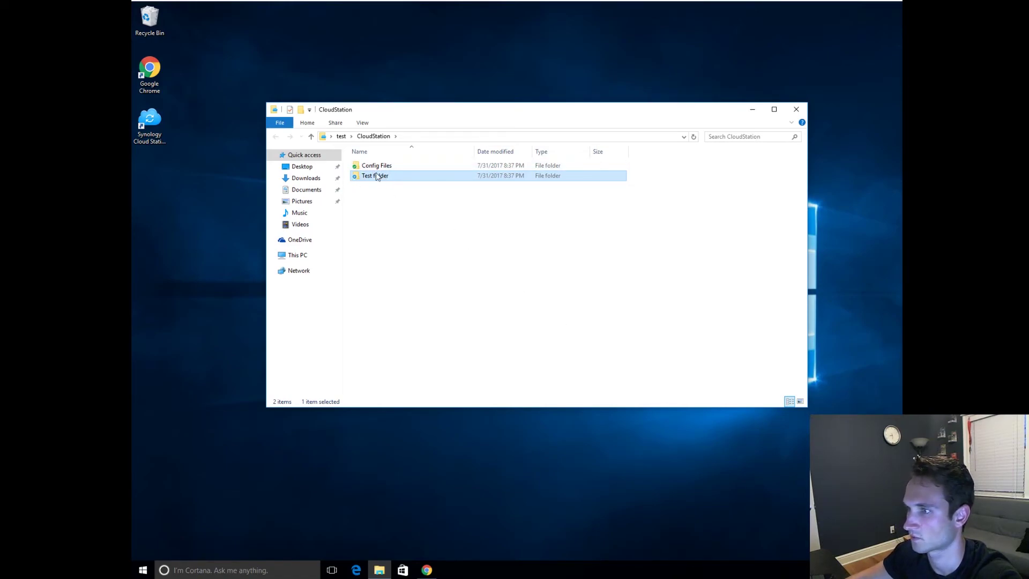
- Inside Test folder, create a text file named 'Test document', then check it's there
{"action": "double_click", "coordinate": [376, 177]}
{"action": "right_click", "coordinate": [375, 200]}
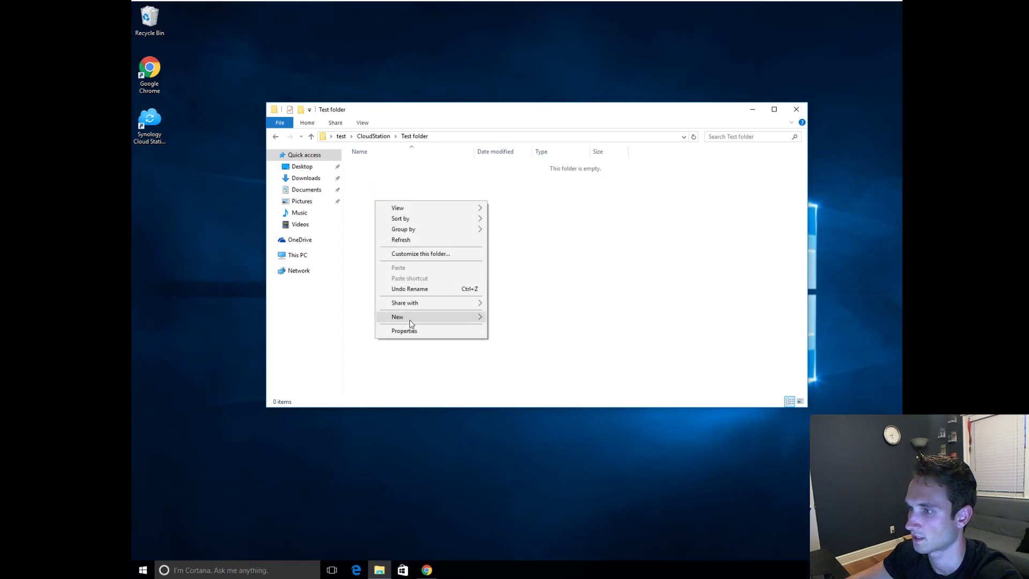
{"action": "mouse_move", "coordinate": [487, 319]}
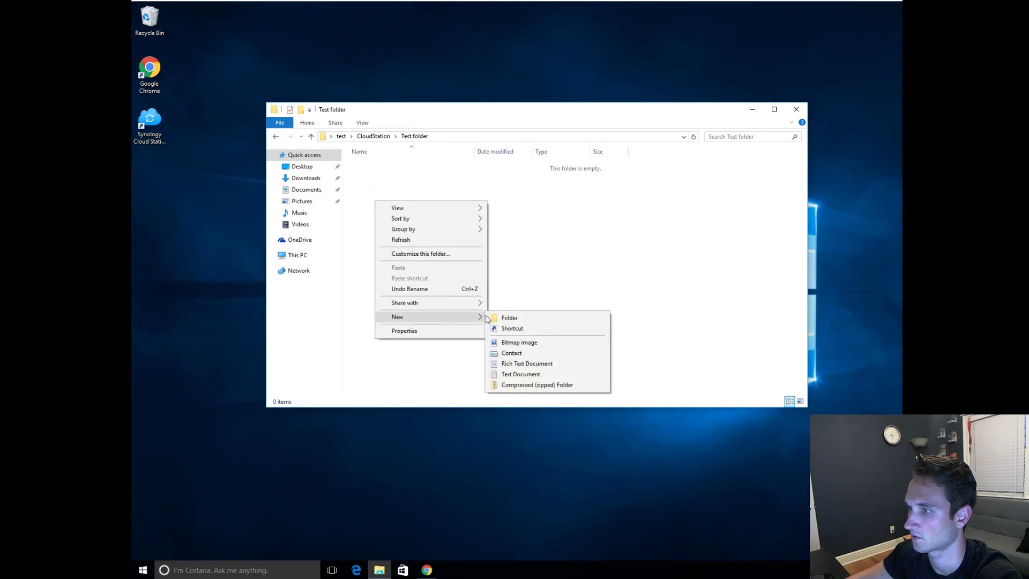
{"action": "left_click", "coordinate": [523, 375]}
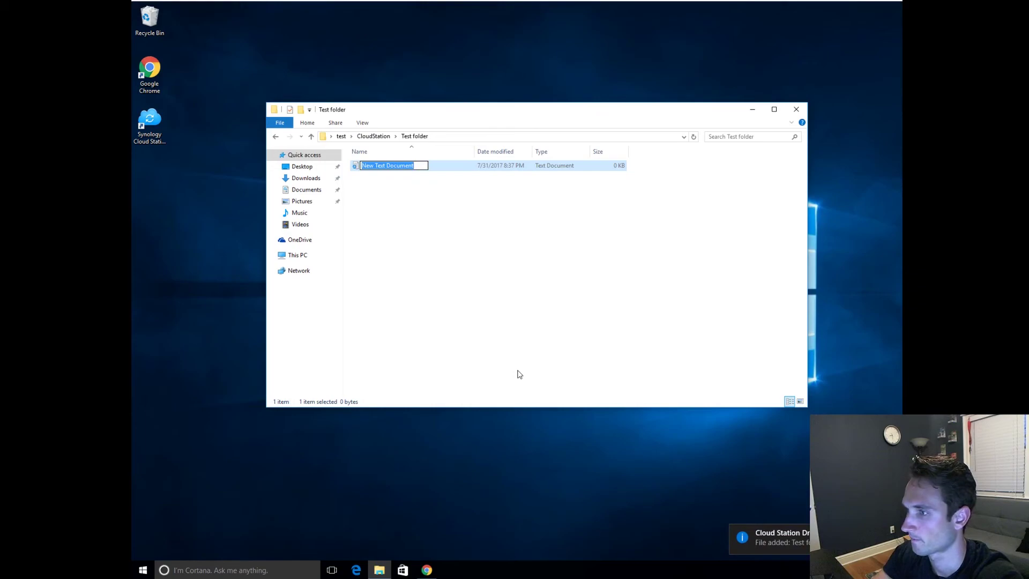
{"action": "type", "text": "Test document"}
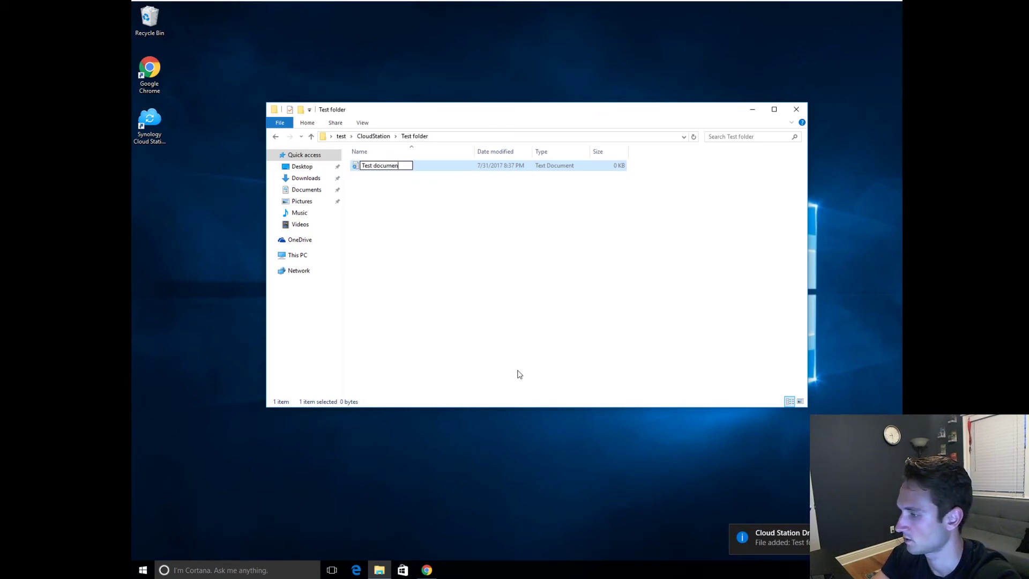
{"action": "key", "text": "Return"}
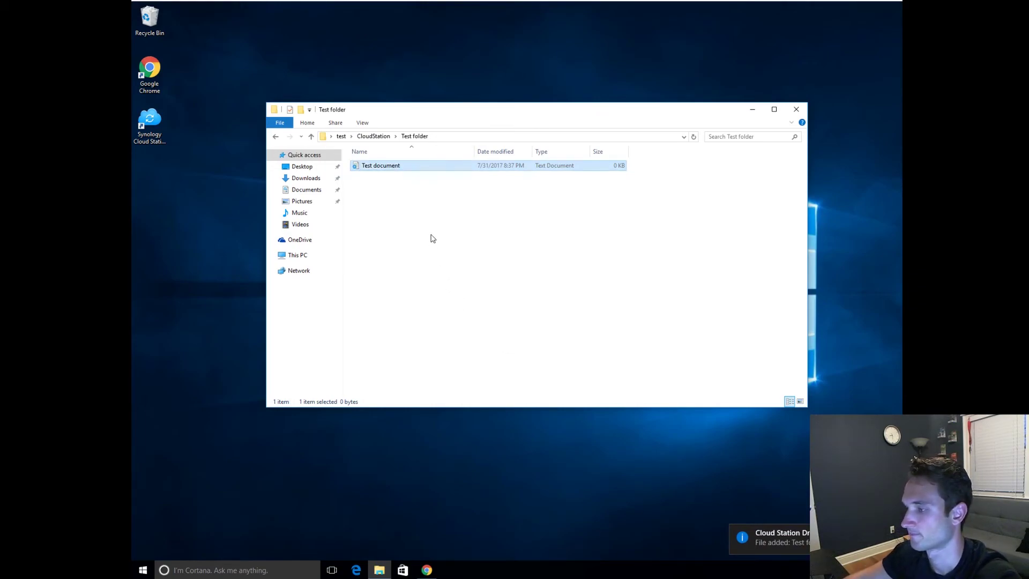
{"action": "key", "text": "alt+Left"}
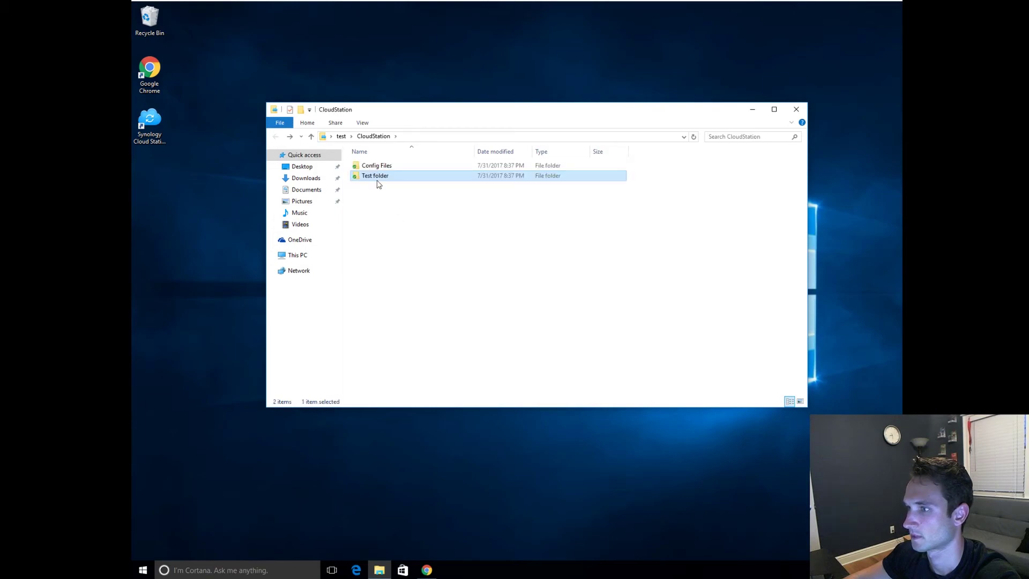
{"action": "double_click", "coordinate": [378, 177]}
{"action": "key", "text": "alt+Left"}
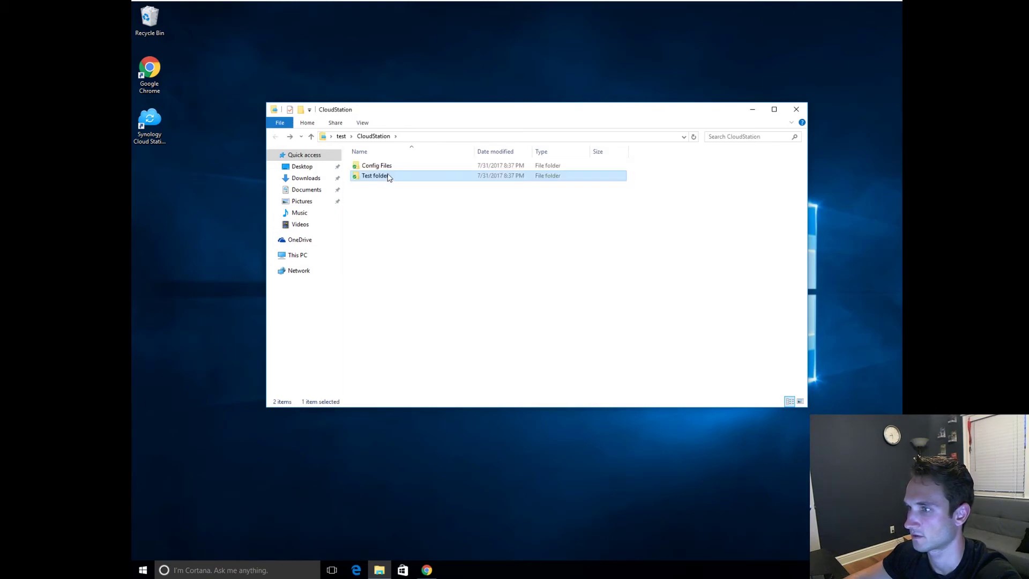
- In DSM File Station, browse to Backups > Test folder to find the synced Test document.txt
{"action": "left_click", "coordinate": [427, 570]}
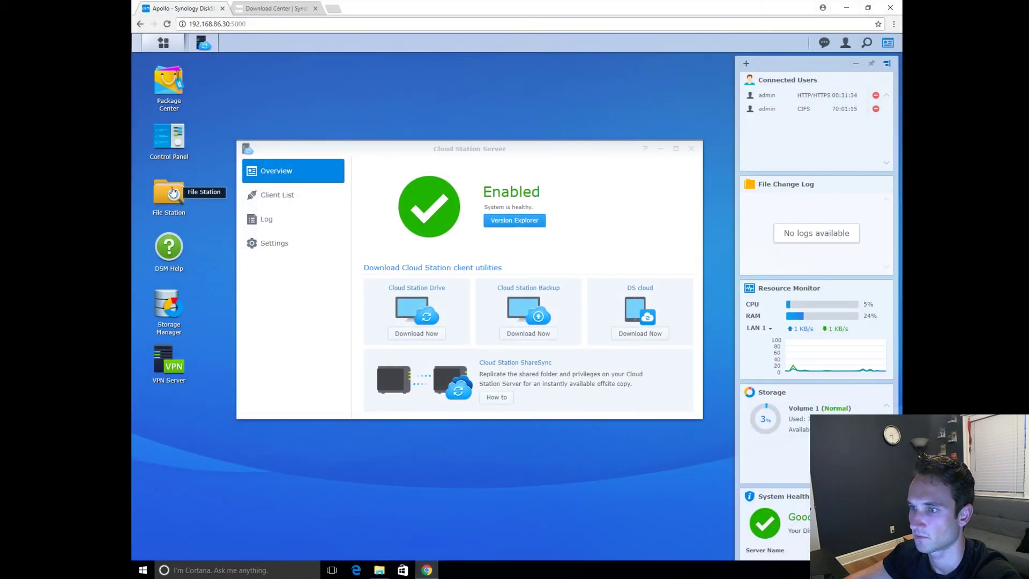
{"action": "left_click", "coordinate": [177, 198]}
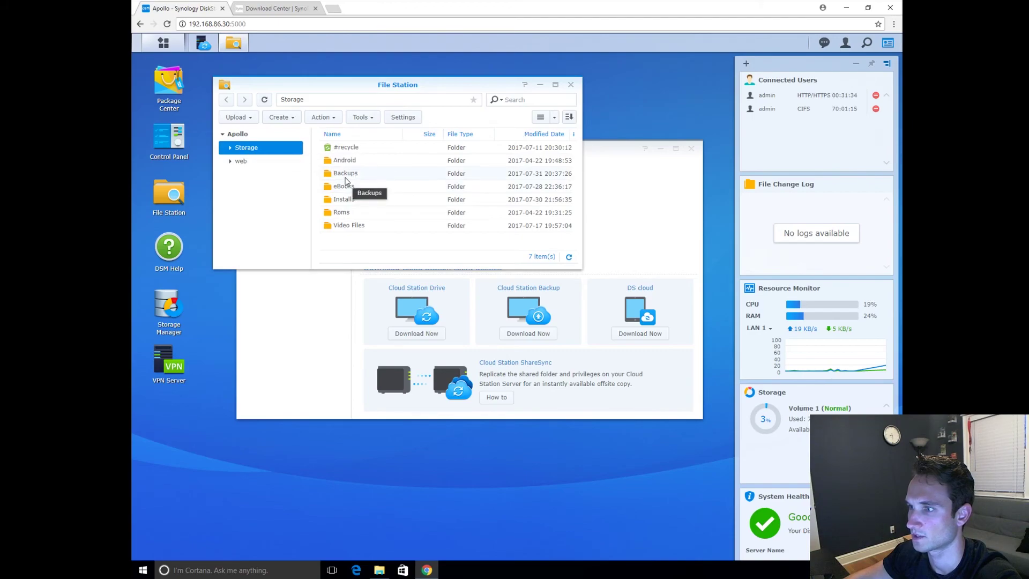
{"action": "double_click", "coordinate": [344, 172]}
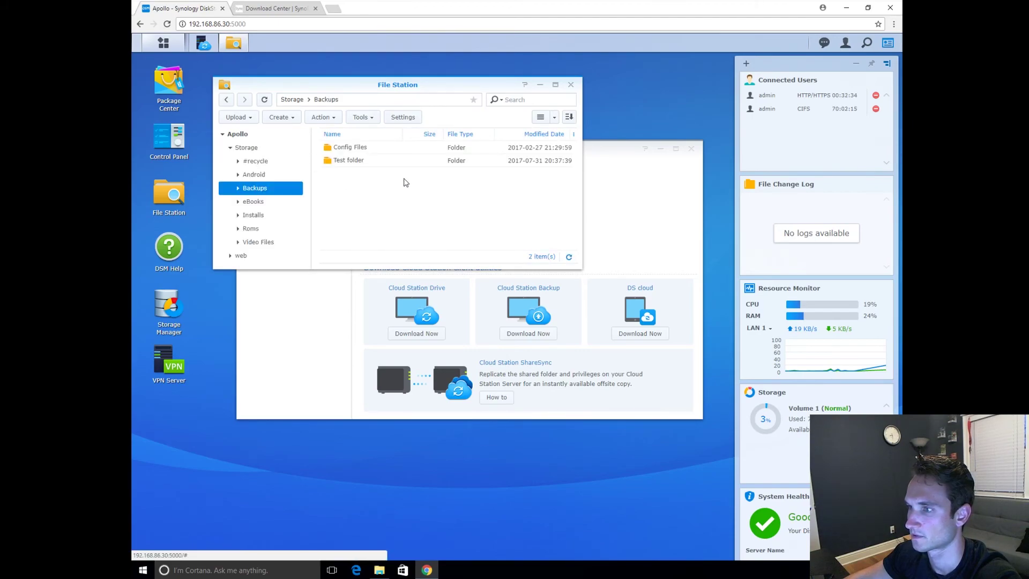
{"action": "double_click", "coordinate": [351, 160]}
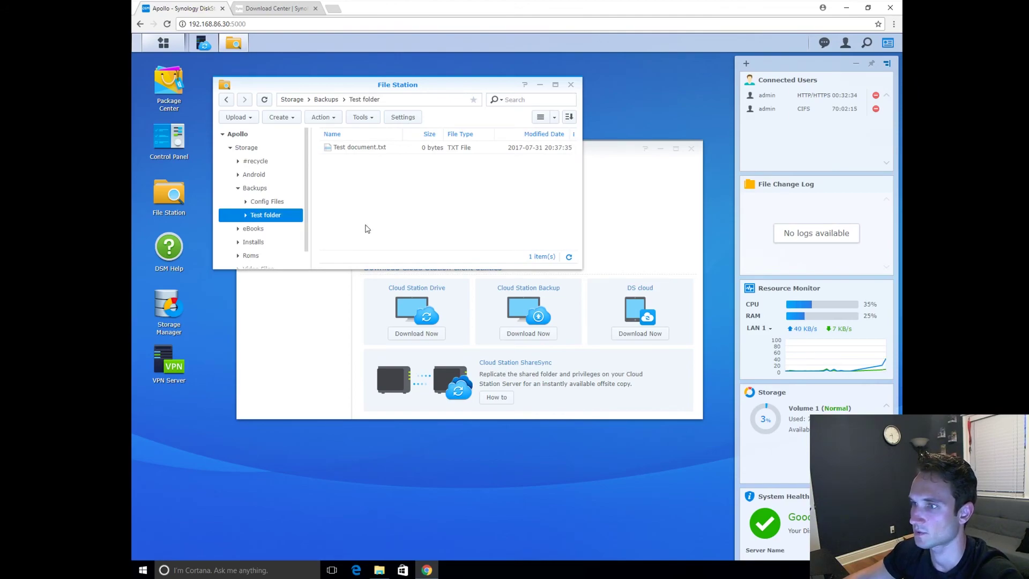
{"action": "left_click_drag", "start_coordinate": [277, 82], "coordinate": [299, 85]}
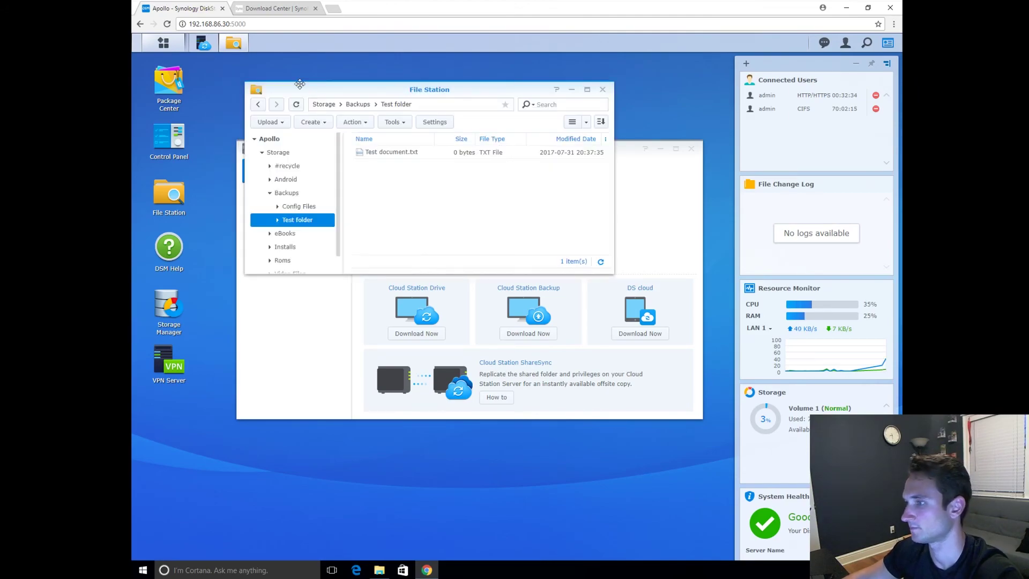